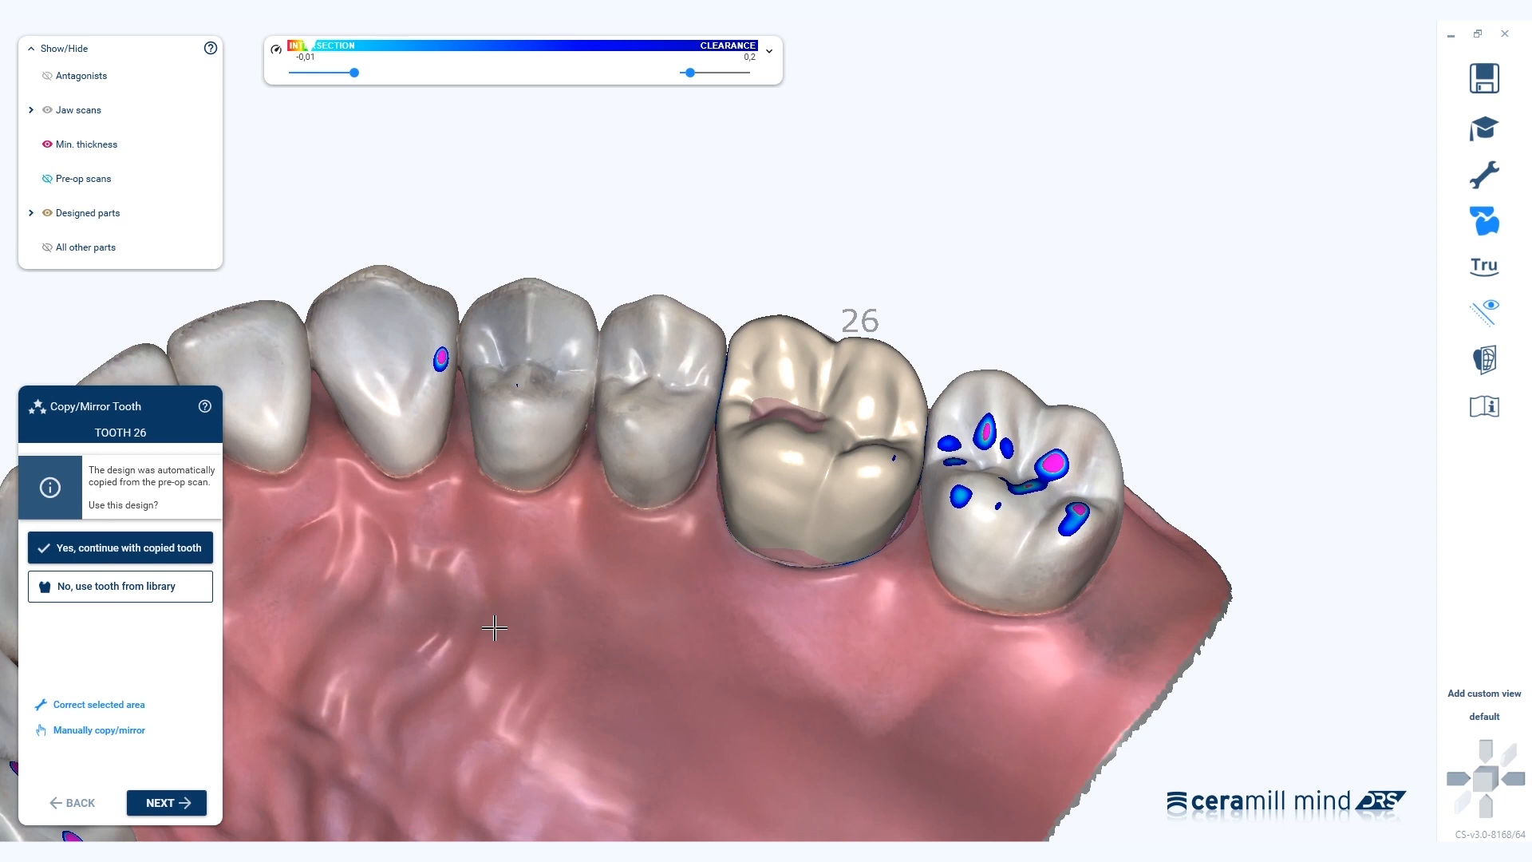
Keep the automatically copied tooth 26 and pass the auto-adjusted Free-Forming stage to Merge and Save.
click(197, 801)
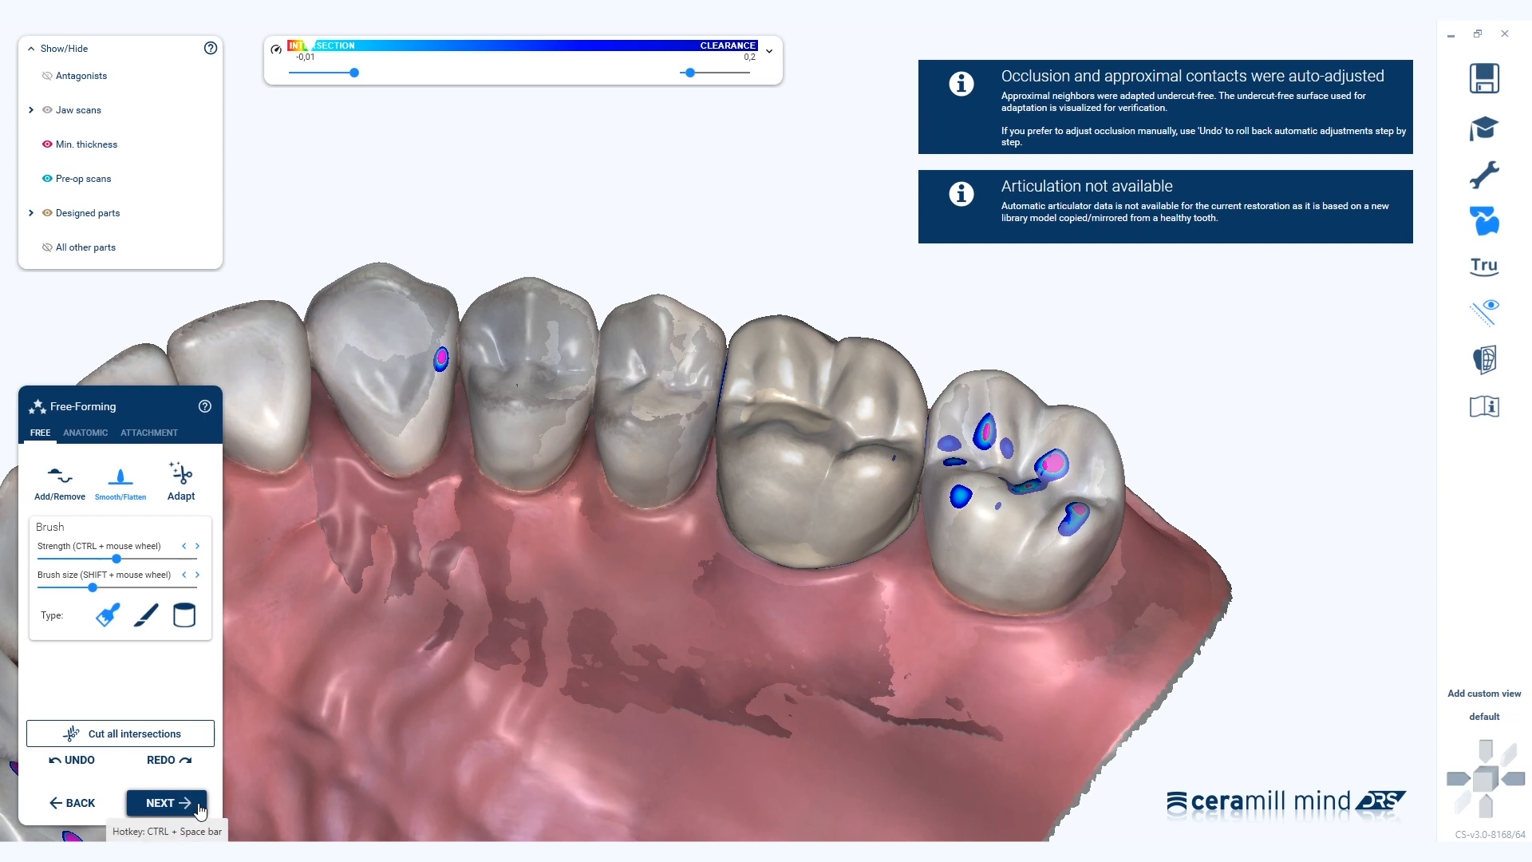
click(166, 802)
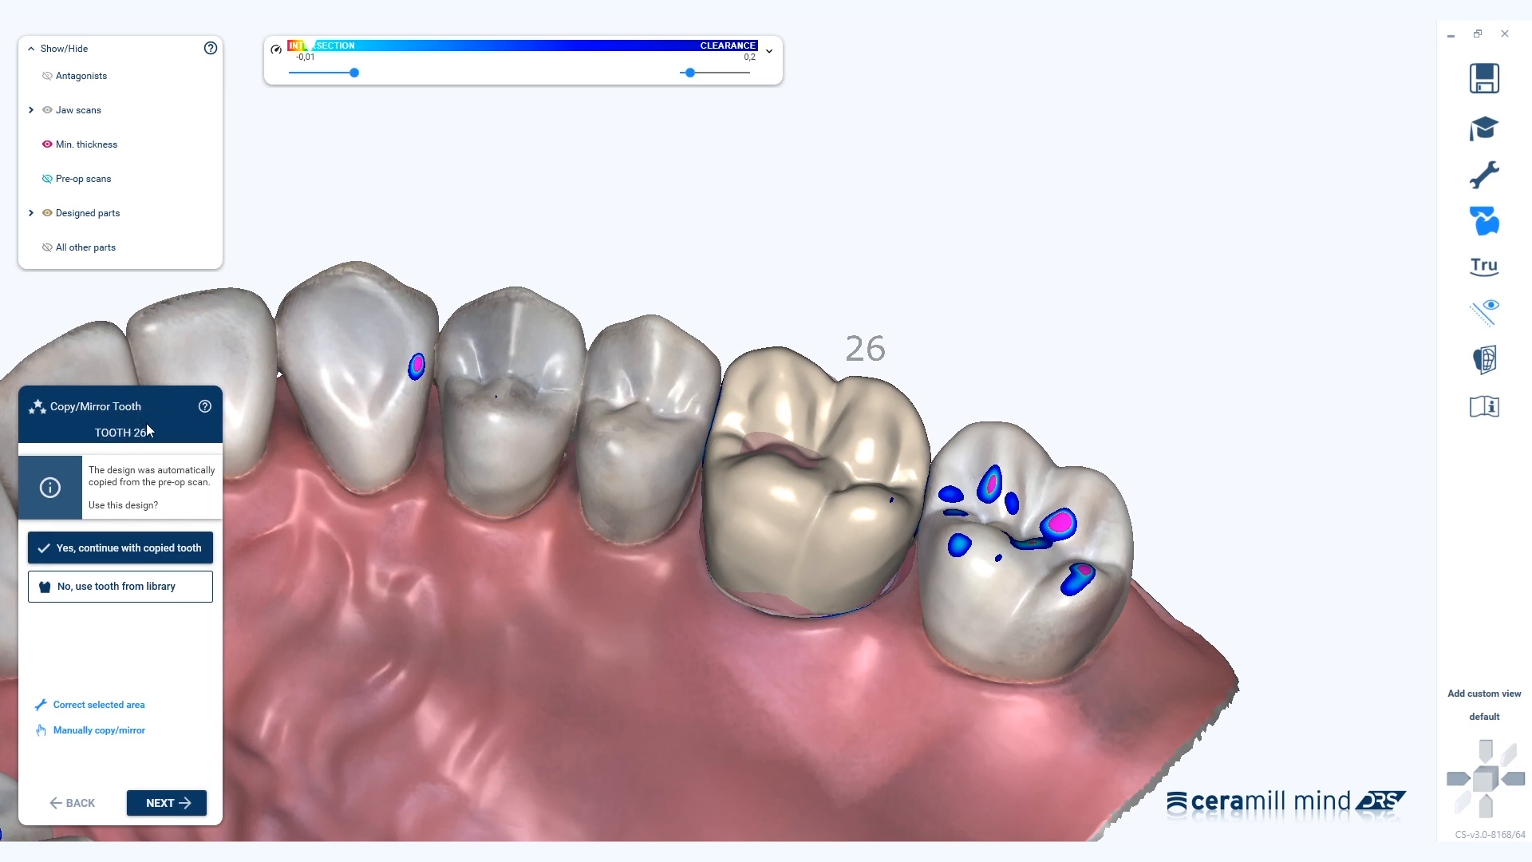
With jaw scans hidden, paint tooth 26's unmarked cusps and left side into the detected area.
click(127, 708)
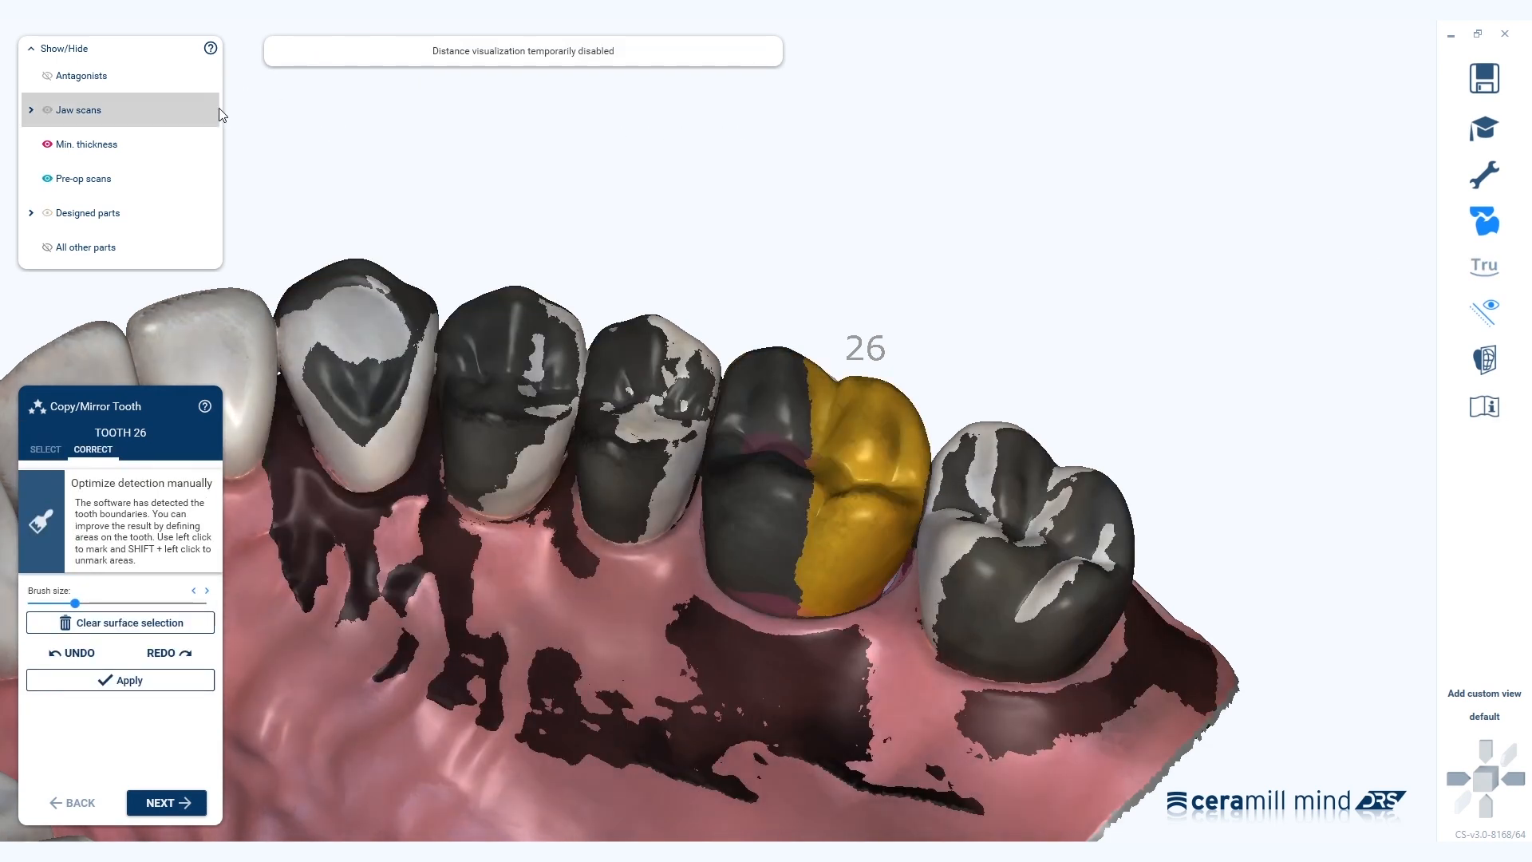
click(160, 107)
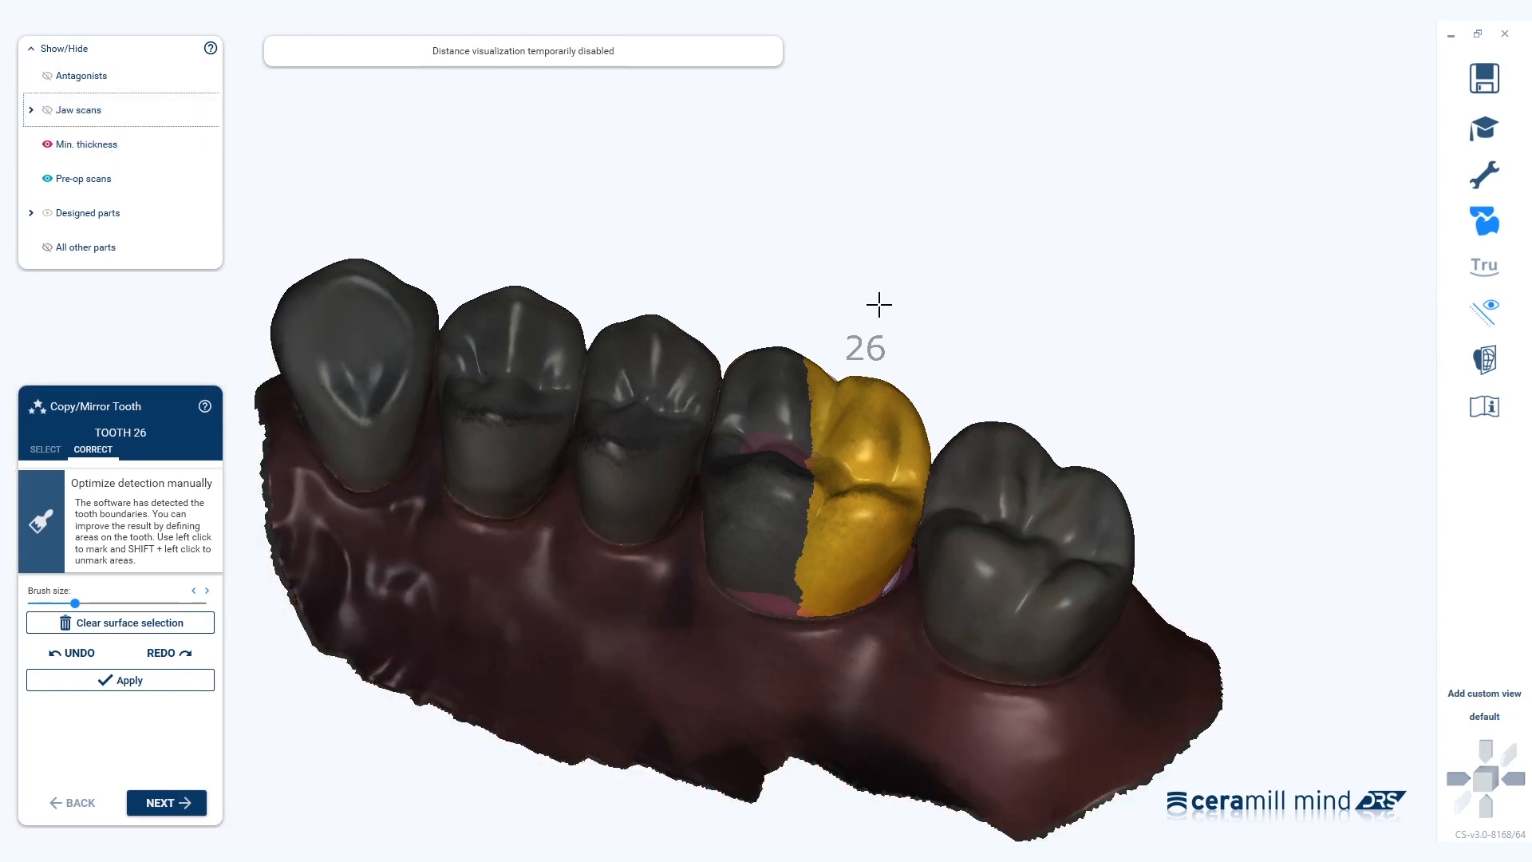
mouse_move(802, 363)
mouse_down()
mouse_move(786, 534)
mouse_move(773, 424)
mouse_move(766, 506)
mouse_move(749, 482)
mouse_move(746, 396)
mouse_move(758, 443)
mouse_move(752, 400)
mouse_move(740, 441)
mouse_move(753, 375)
mouse_move(770, 403)
mouse_move(762, 483)
mouse_move(739, 499)
mouse_move(749, 541)
mouse_move(779, 562)
mouse_move(781, 484)
mouse_move(746, 559)
mouse_move(782, 584)
mouse_move(734, 569)
mouse_move(720, 463)
mouse_move(790, 404)
mouse_move(766, 356)
mouse_move(731, 399)
mouse_move(739, 435)
mouse_move(764, 403)
mouse_up()
right_drag(800, 540, 815, 523)
mouse_move(666, 476)
mouse_down()
mouse_move(648, 511)
mouse_move(681, 595)
mouse_up()
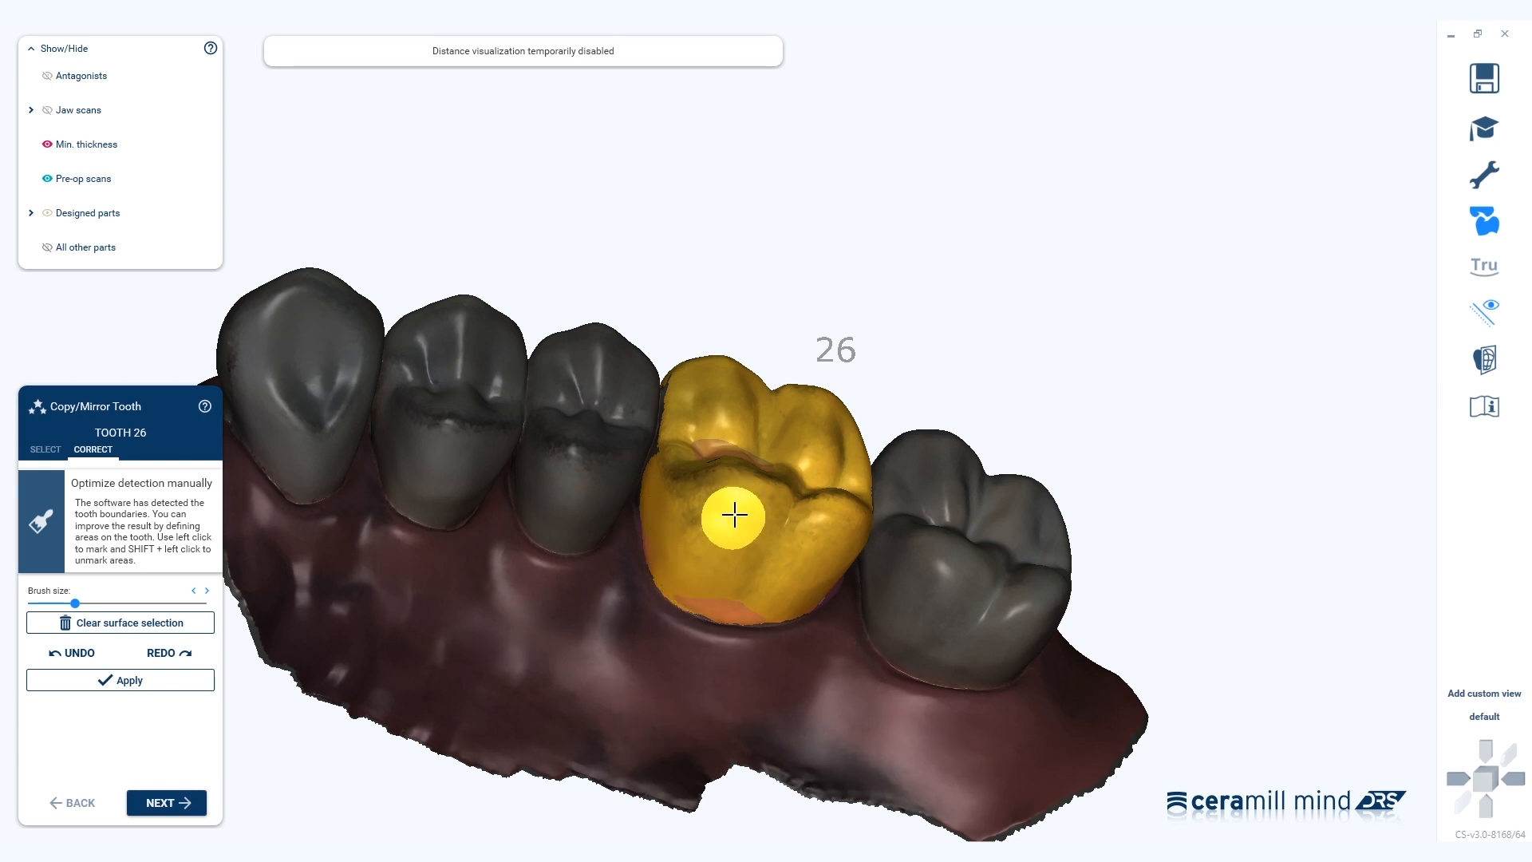
right_drag(734, 510, 735, 516)
mouse_move(743, 392)
mouse_down()
mouse_move(738, 403)
mouse_move(782, 397)
mouse_move(750, 524)
mouse_move(722, 459)
mouse_move(715, 489)
mouse_move(732, 411)
mouse_up()
right_drag(802, 462, 804, 476)
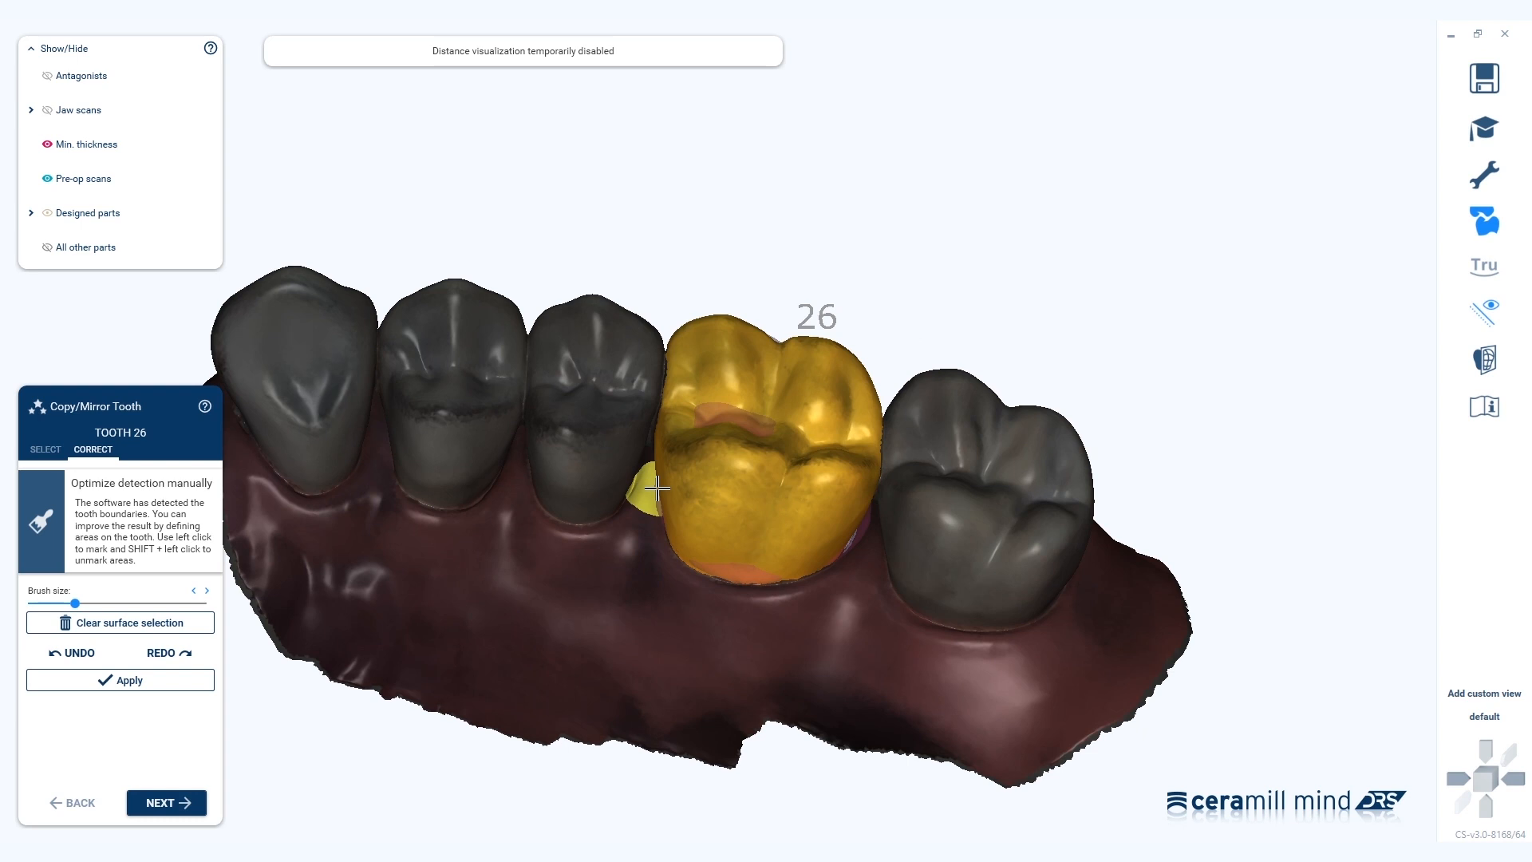
Apply the corrected tooth 26 boundary, generate the crown from it, and continue past Free-Forming.
click(193, 681)
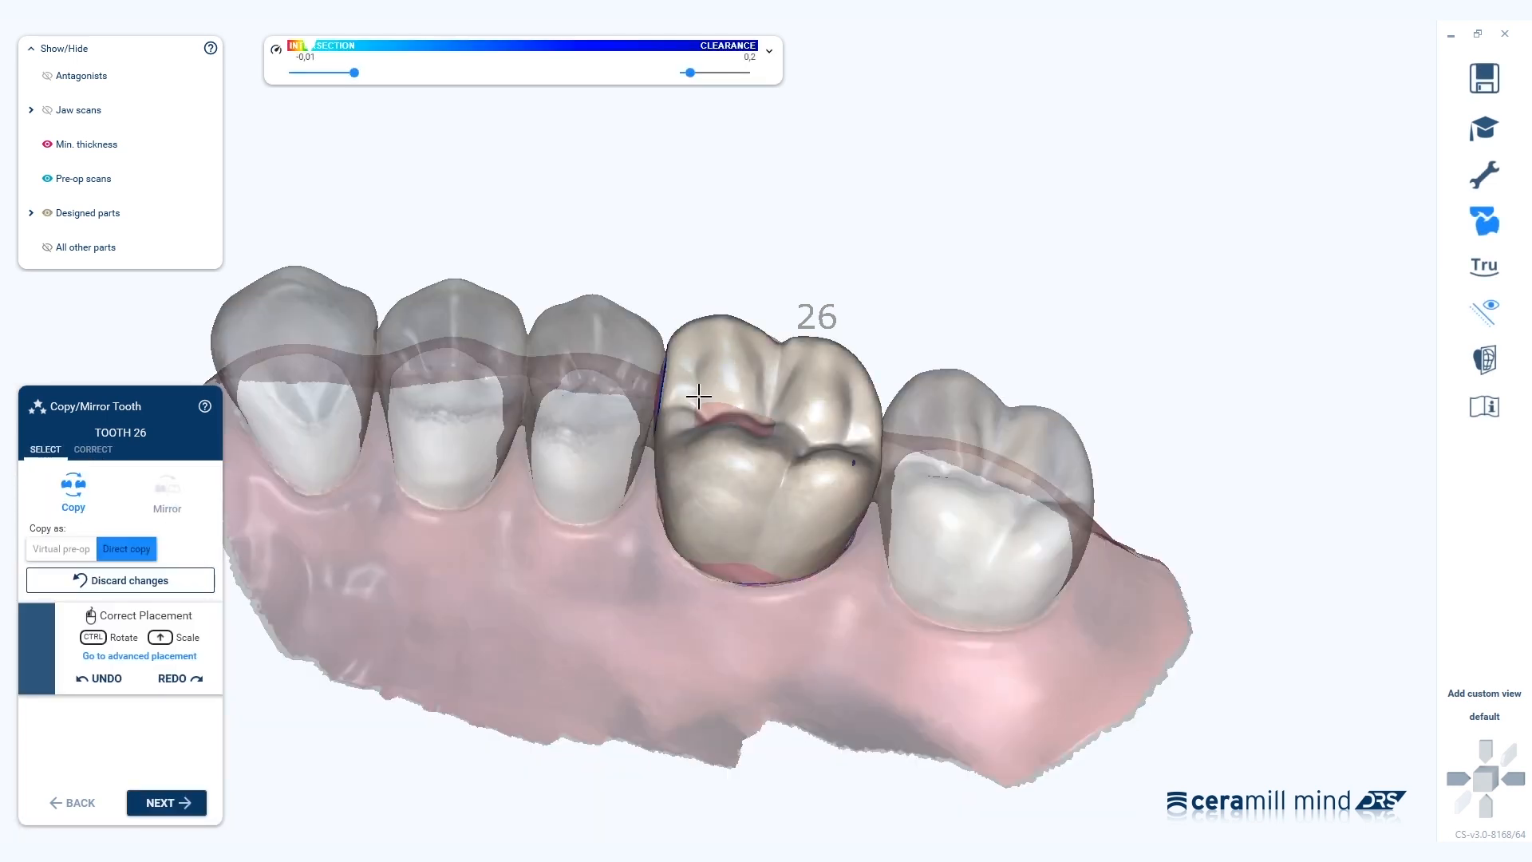
click(164, 803)
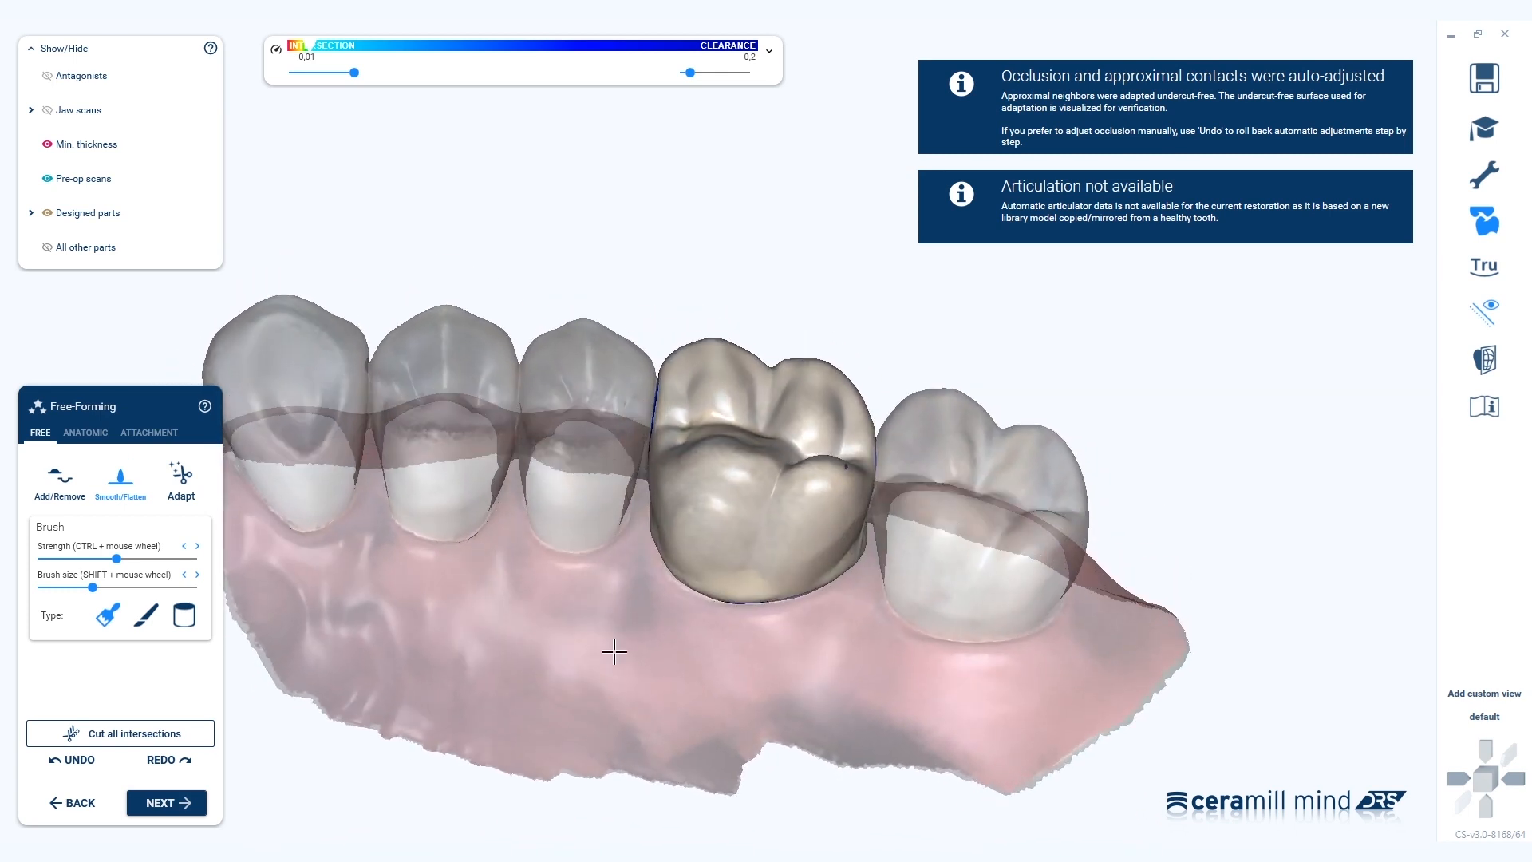
click(179, 803)
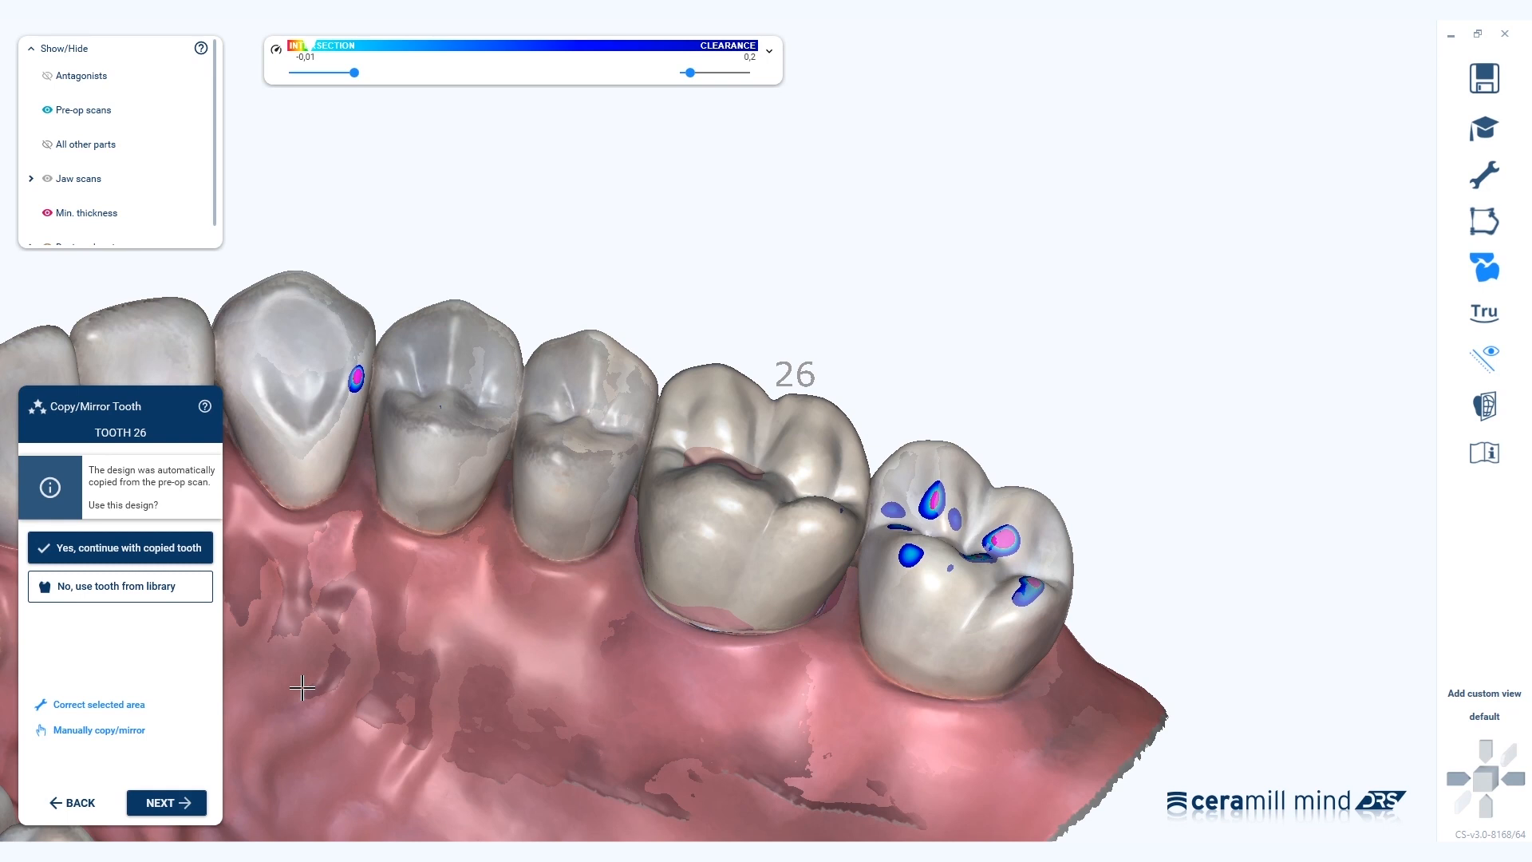
Use a library tooth for 26, keeping the current Tooth Library, and calculate the crown.
click(118, 603)
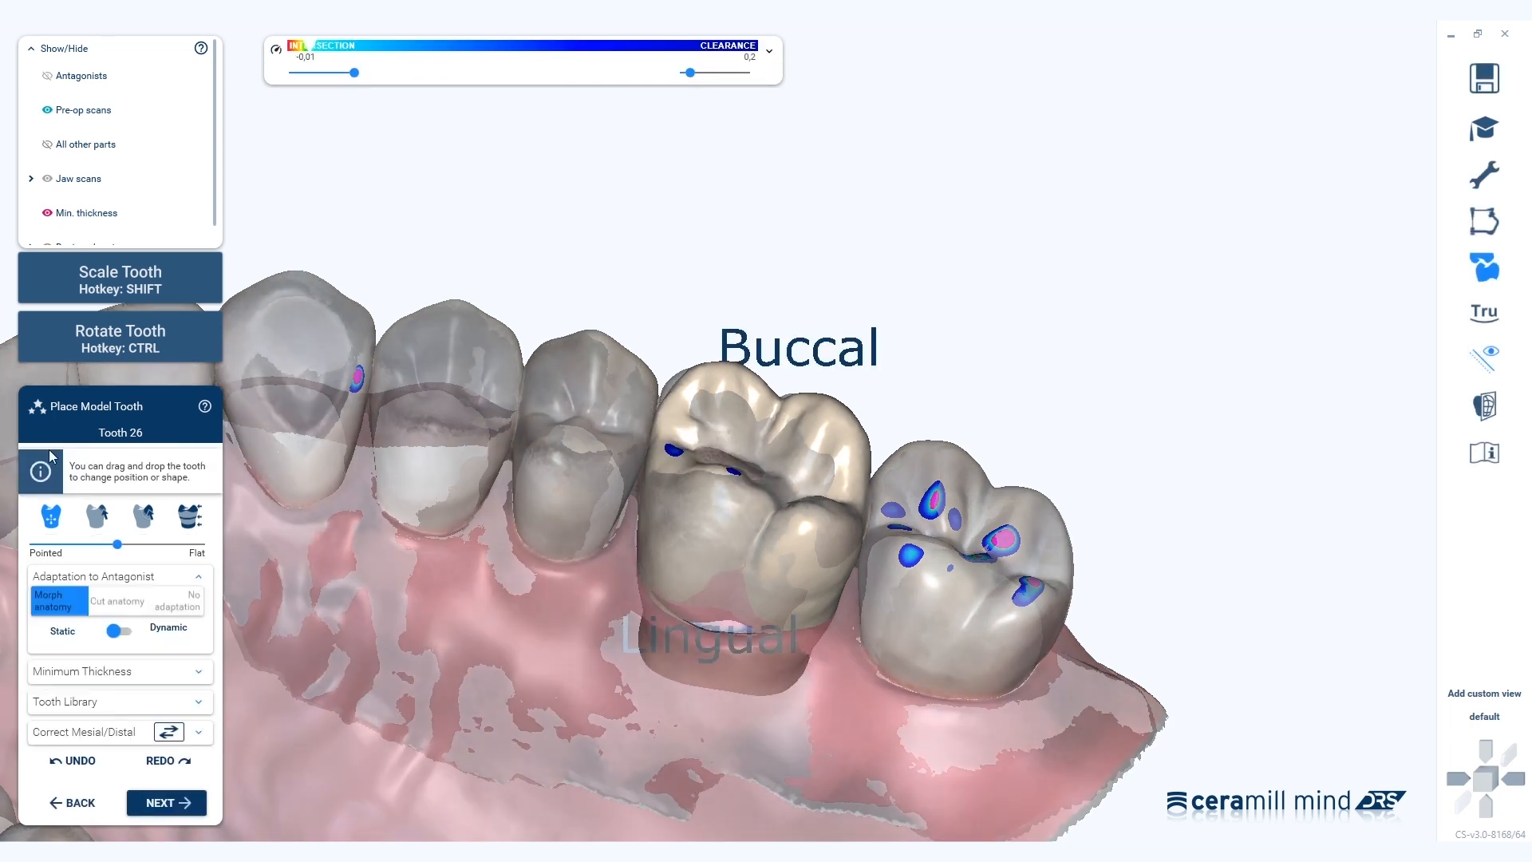
click(152, 705)
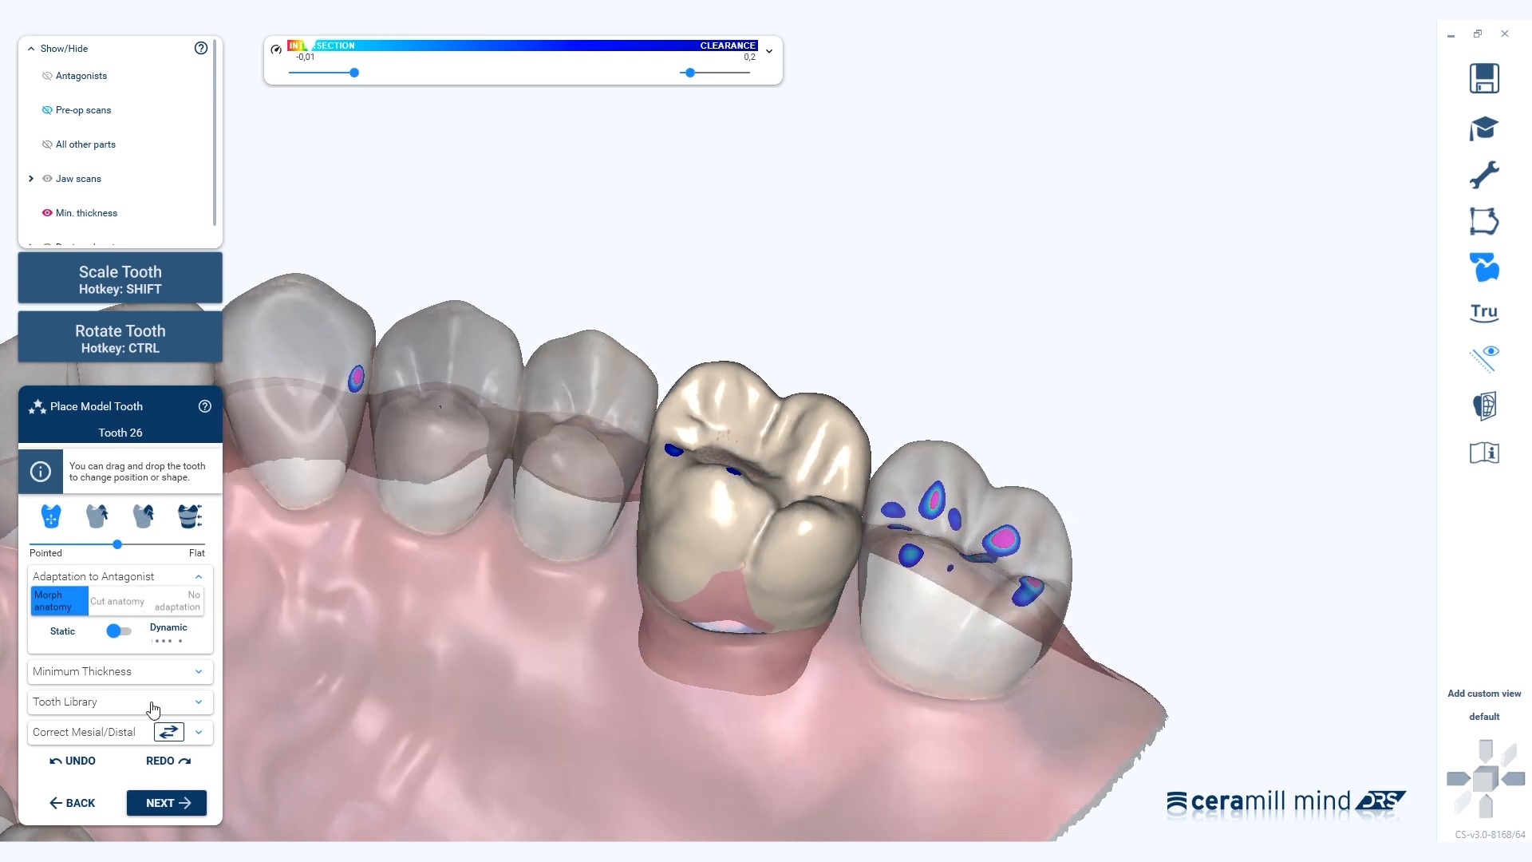
click(152, 660)
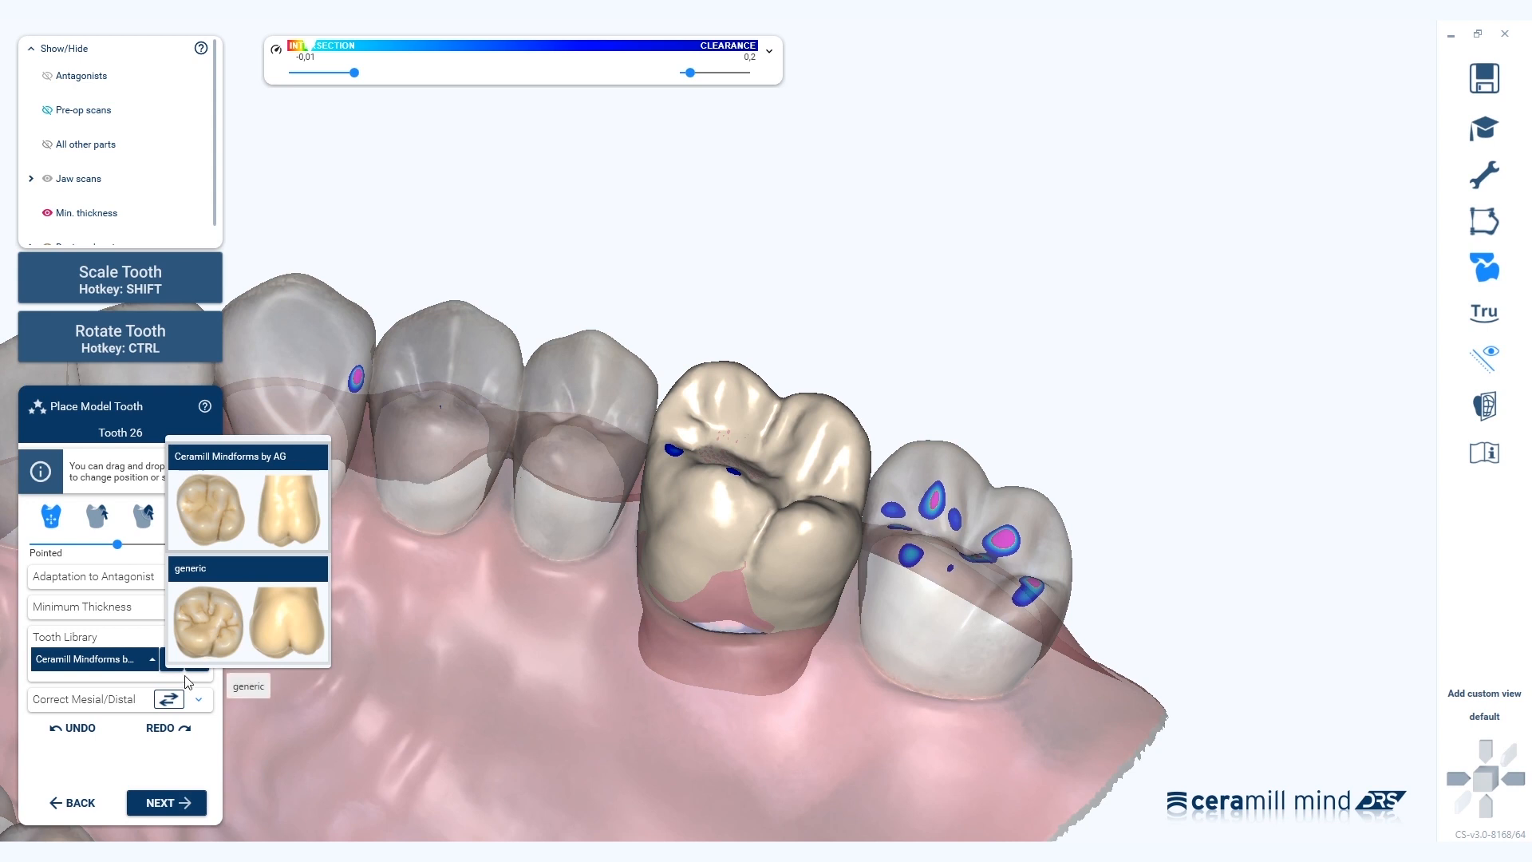
click(106, 753)
click(154, 808)
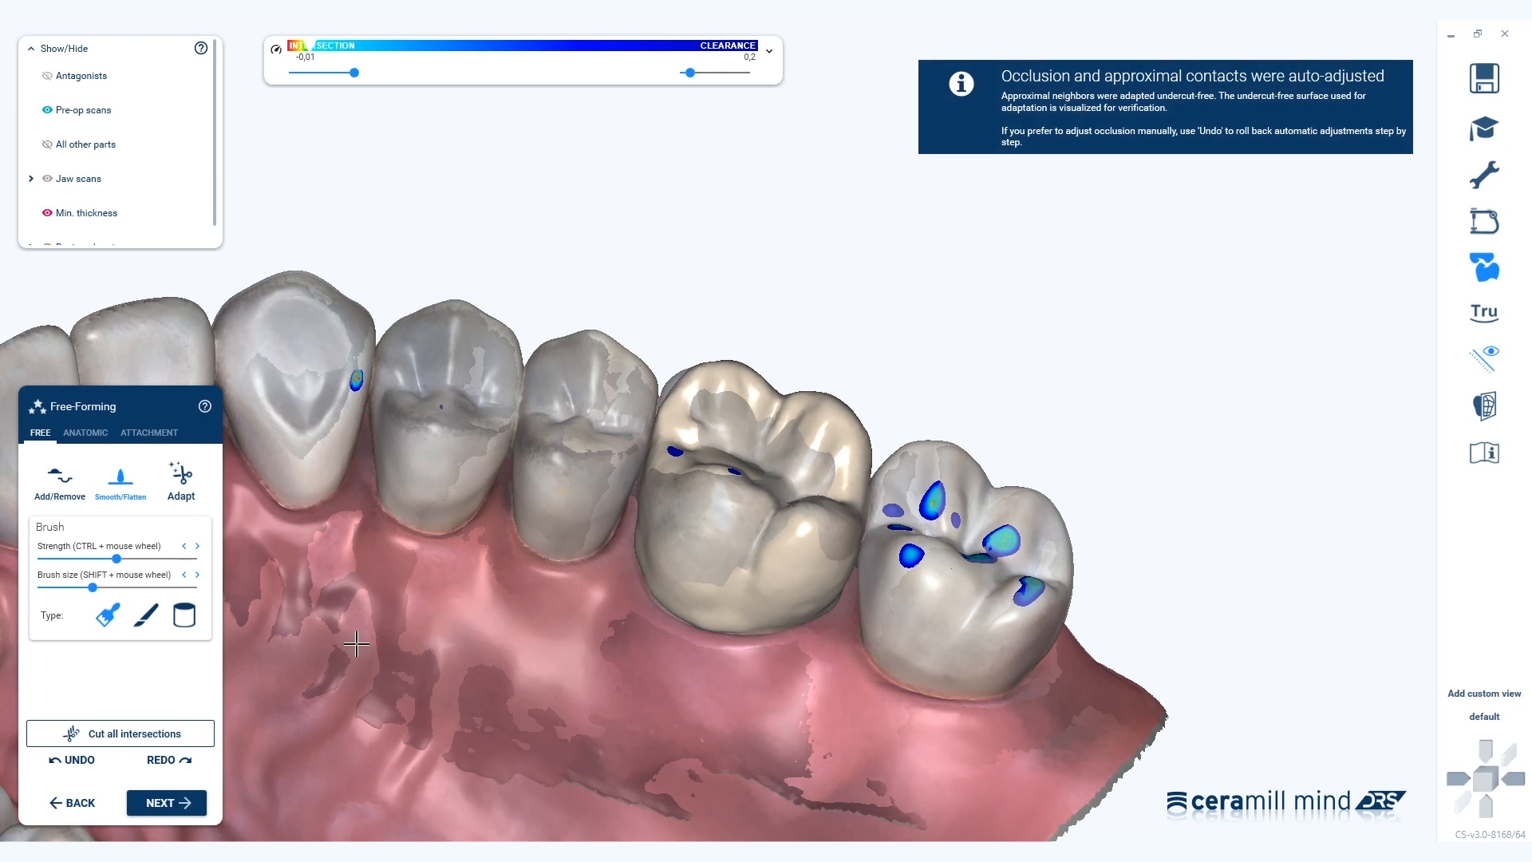
Take the library crown to Merge and Save and assign it the IPS e.max CAD C14 MT blank.
right_drag(642, 646, 643, 614)
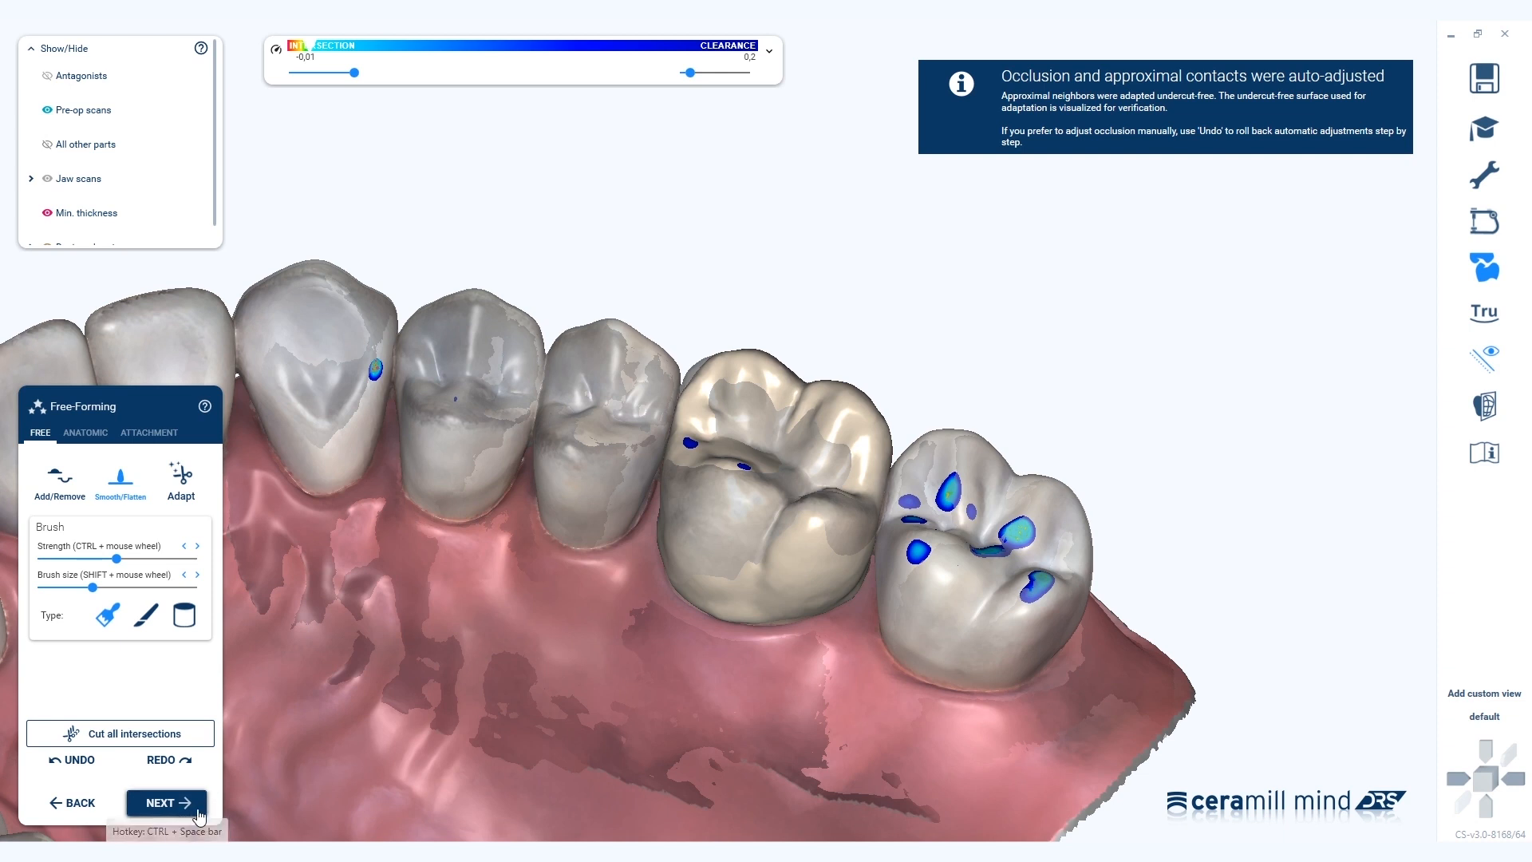
click(167, 802)
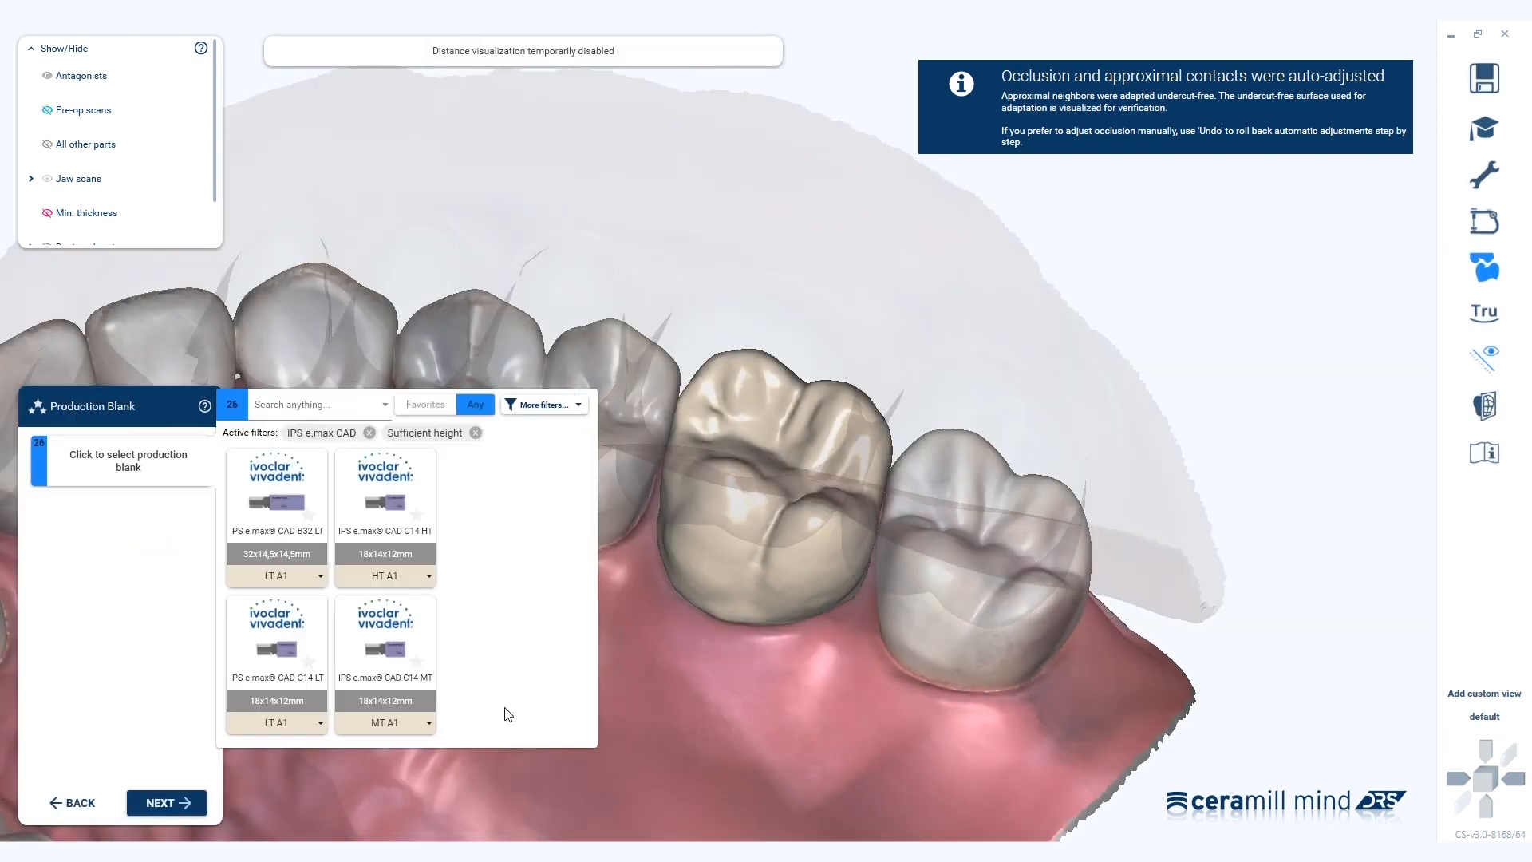
click(423, 663)
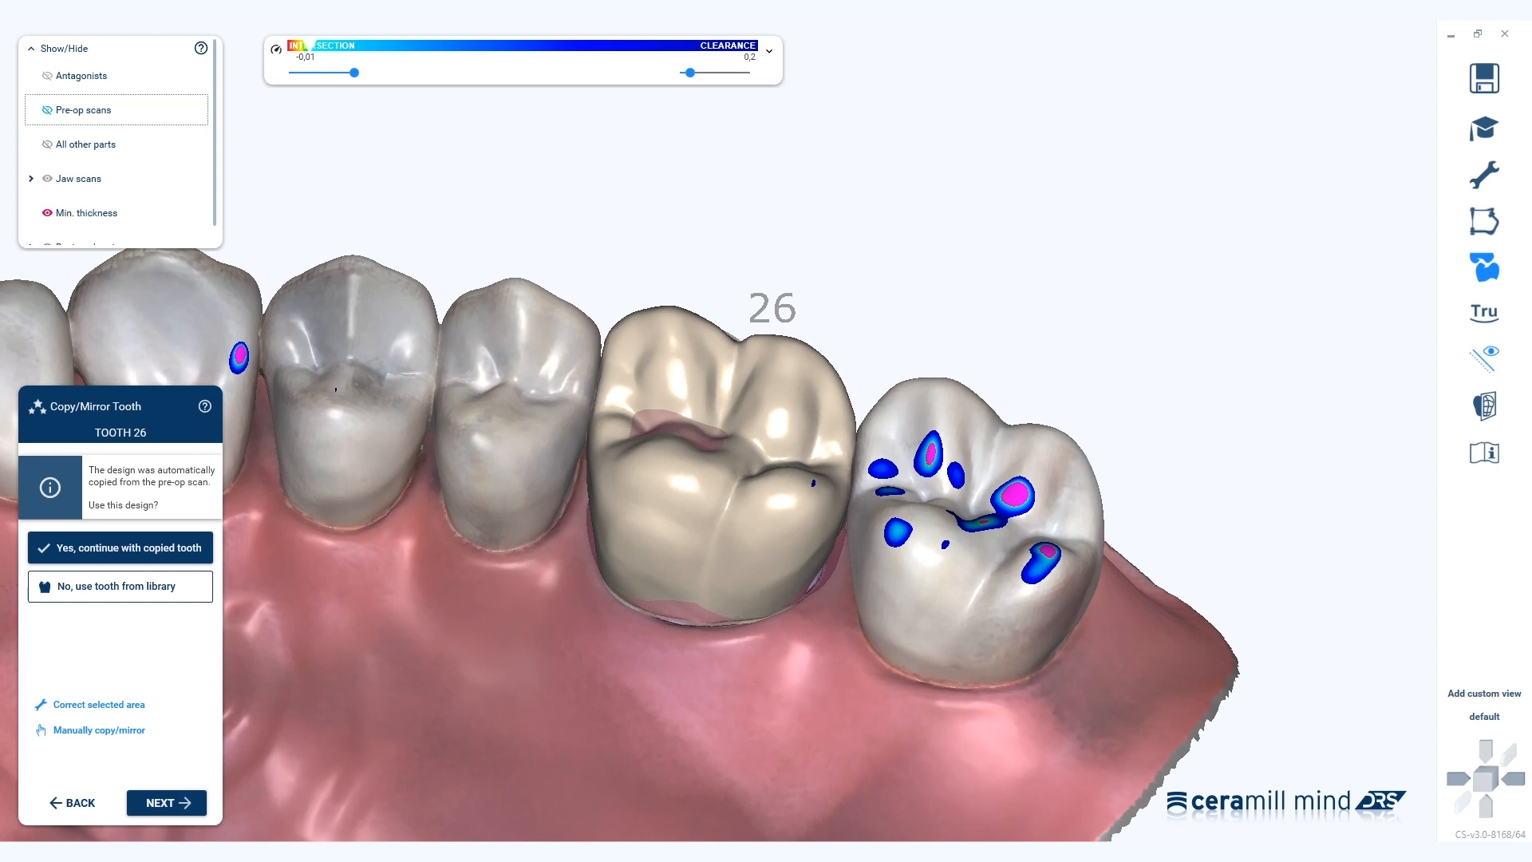
With pre-op scan opacity at 0%, manually copy tooth 26 onto its preparation and scale it slightly.
click(117, 731)
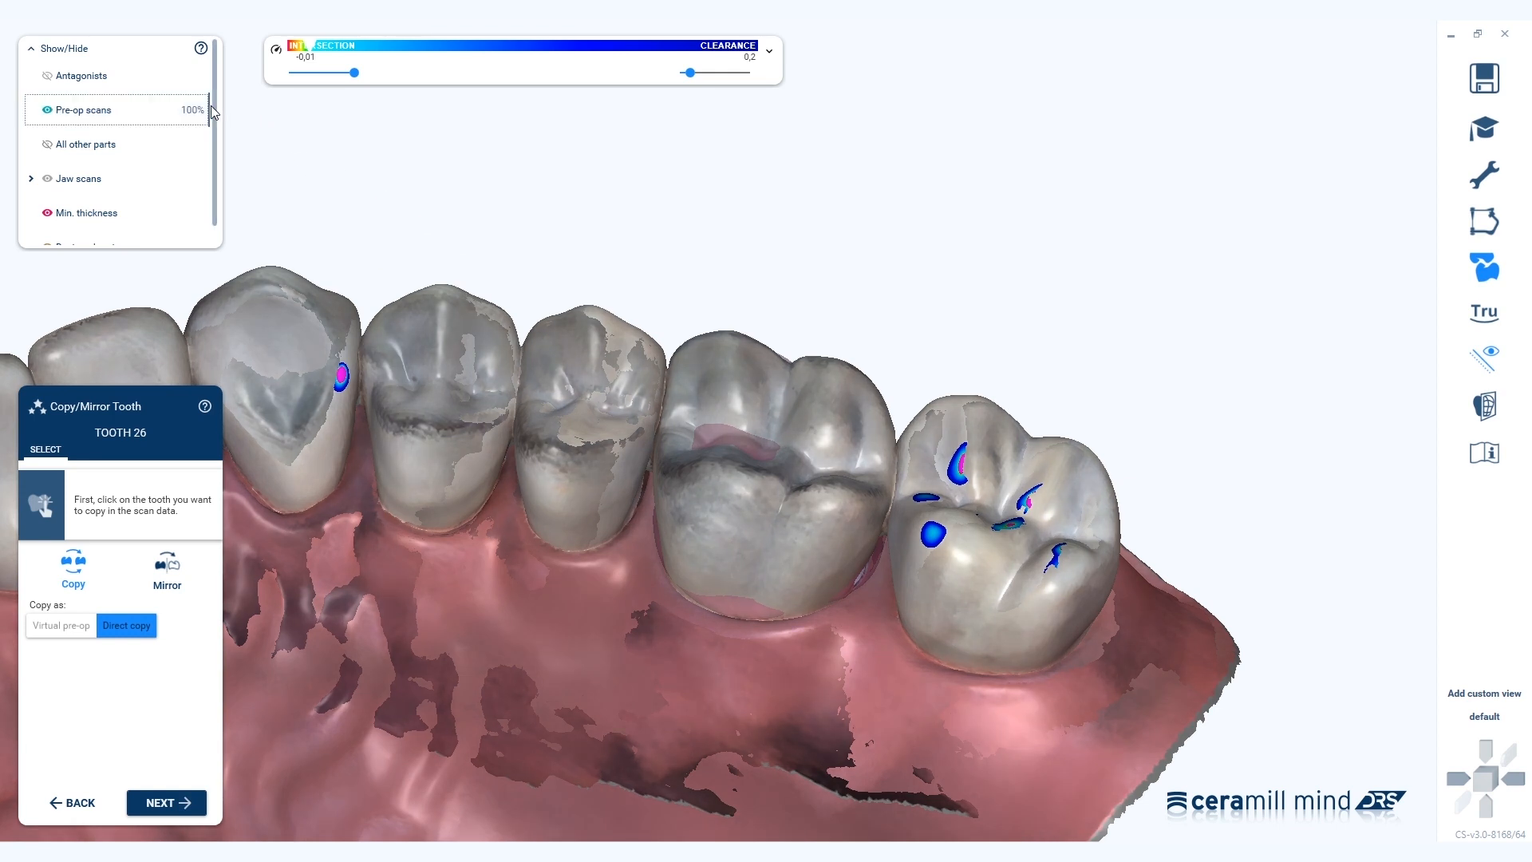
mouse_move(209, 106)
drag(208, 106, 19, 116)
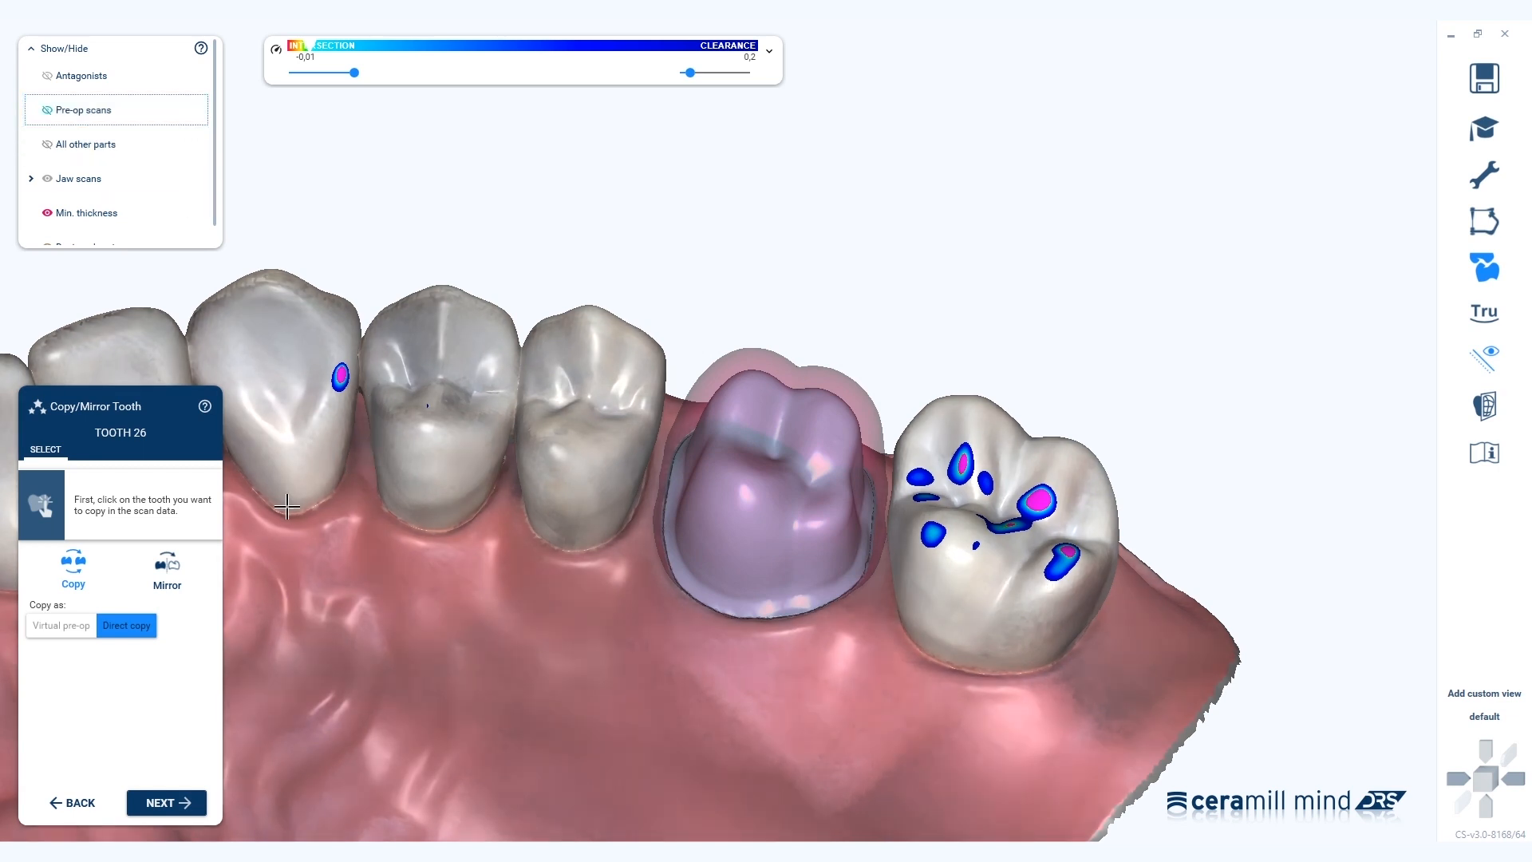
click(76, 574)
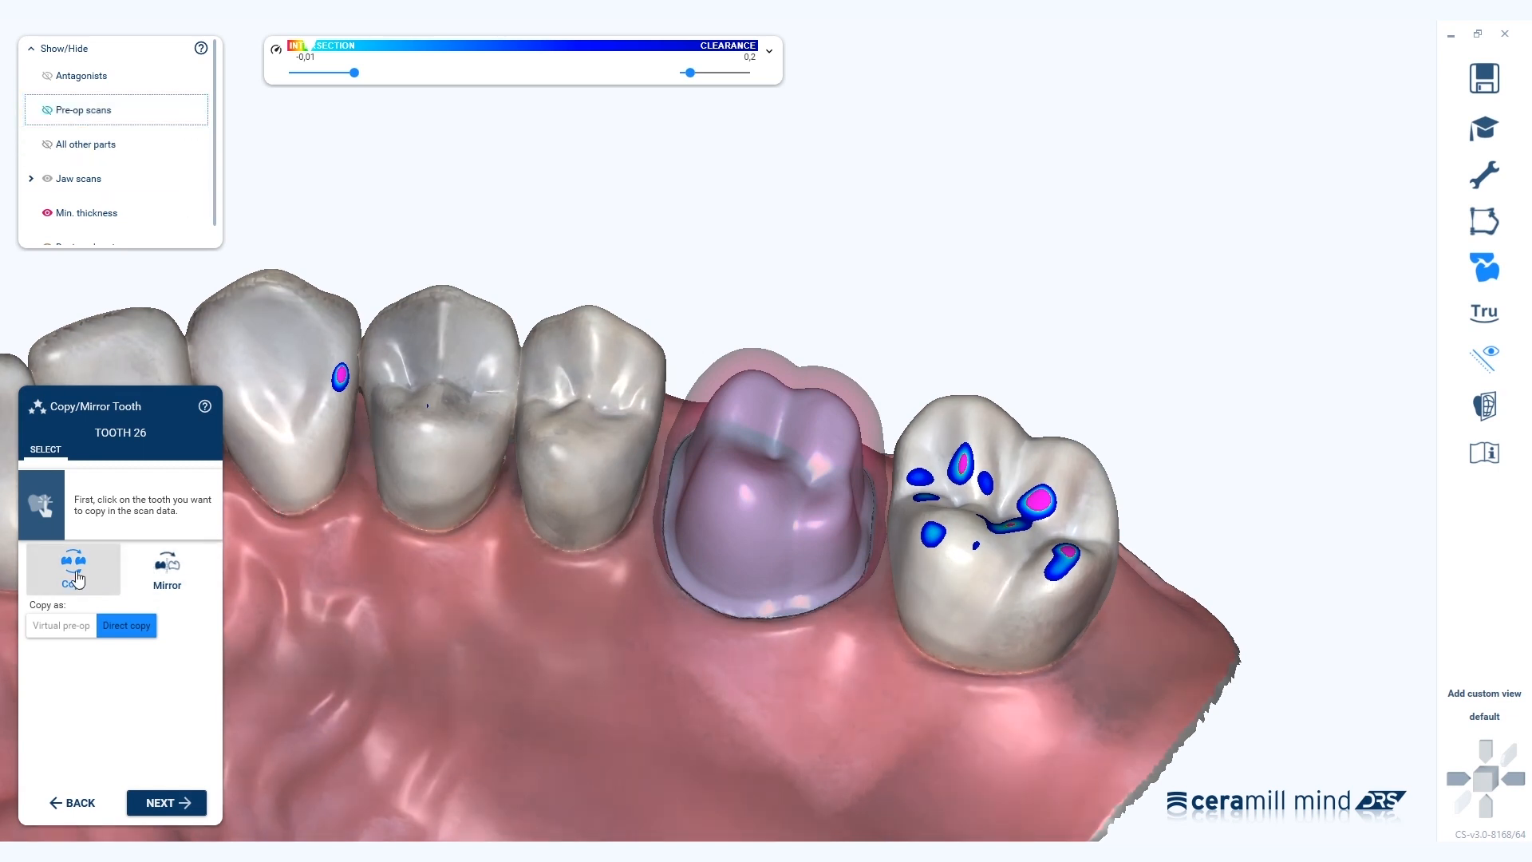
click(987, 505)
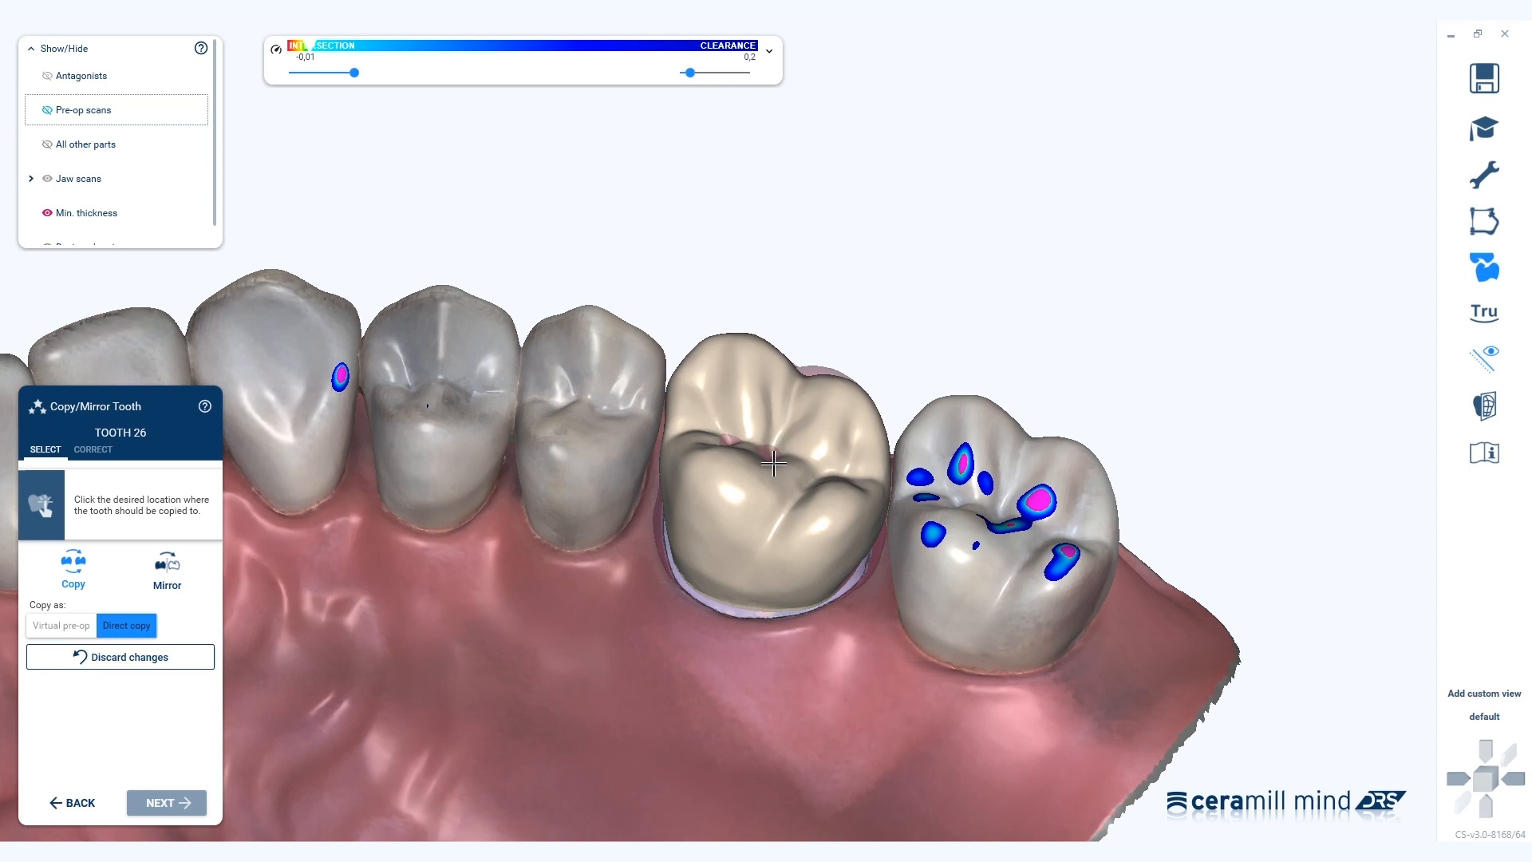
click(773, 463)
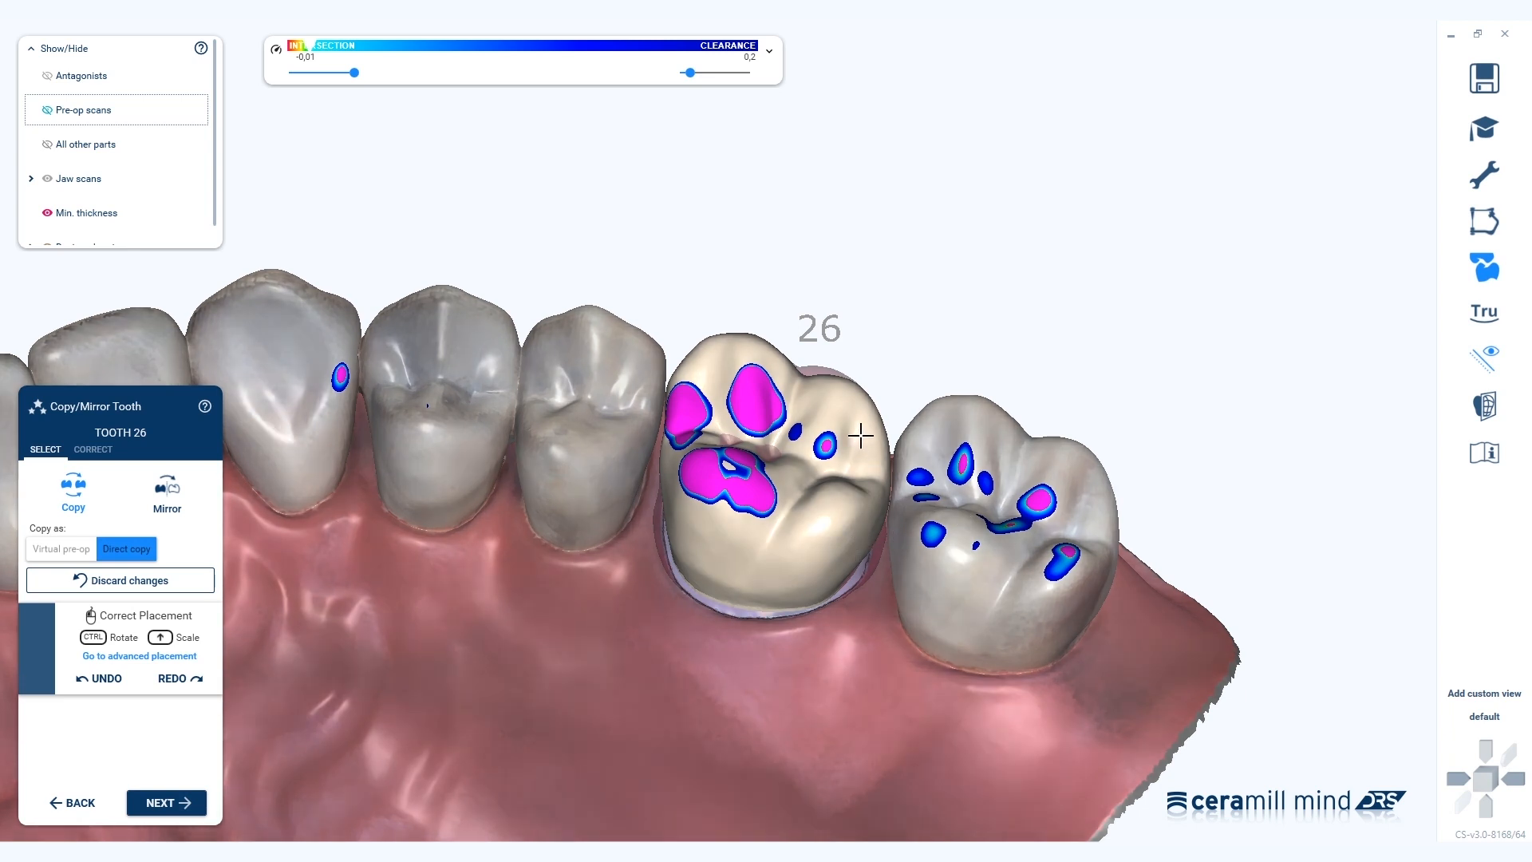
shift+drag(864, 429, 872, 423)
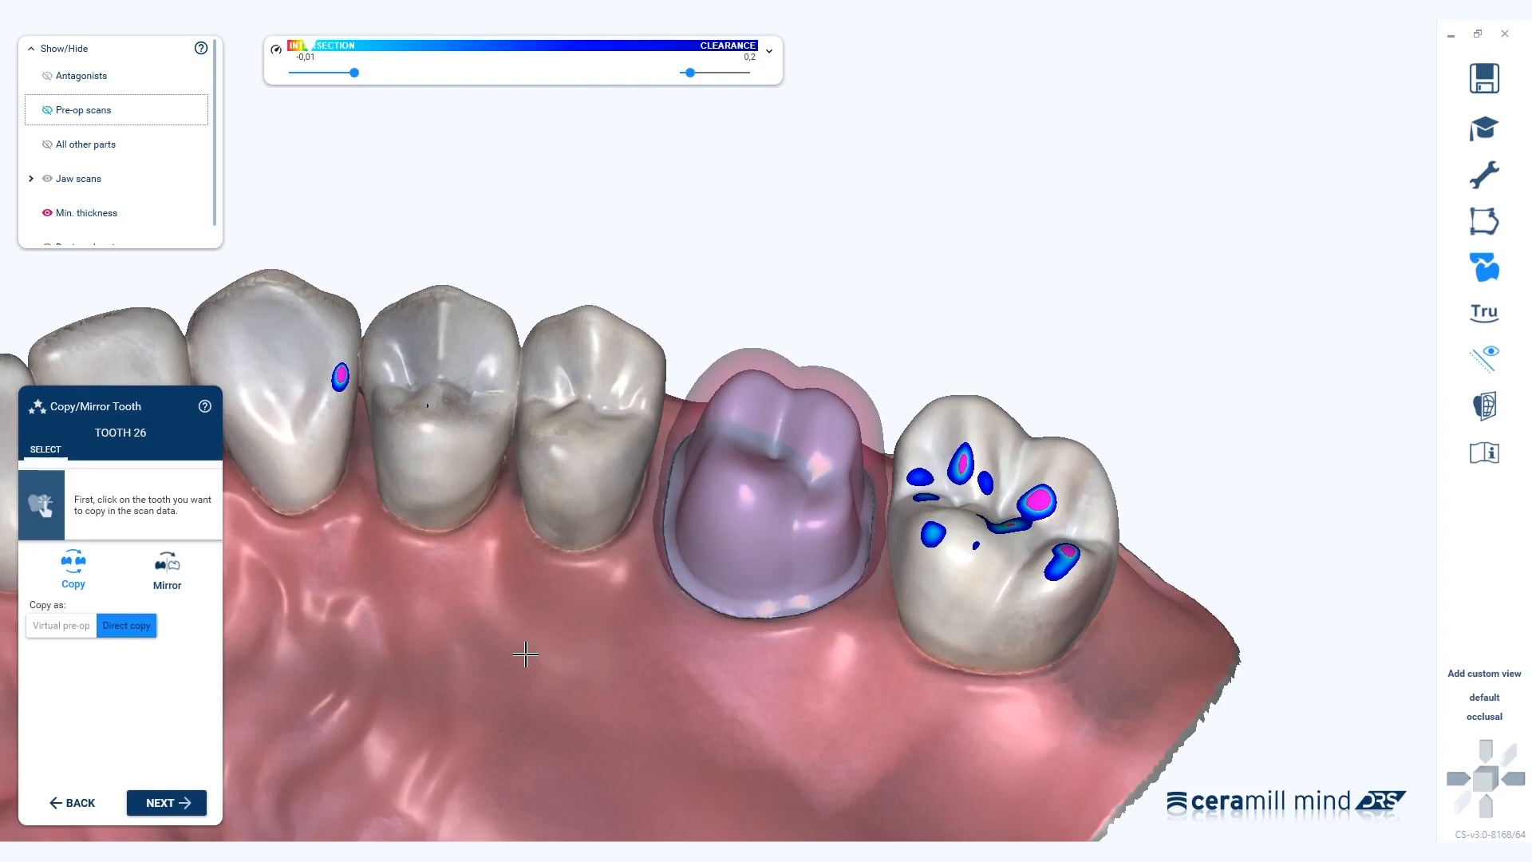
In occlusal view, mirror the contralateral molar onto the tooth 26 preparation.
click(1487, 718)
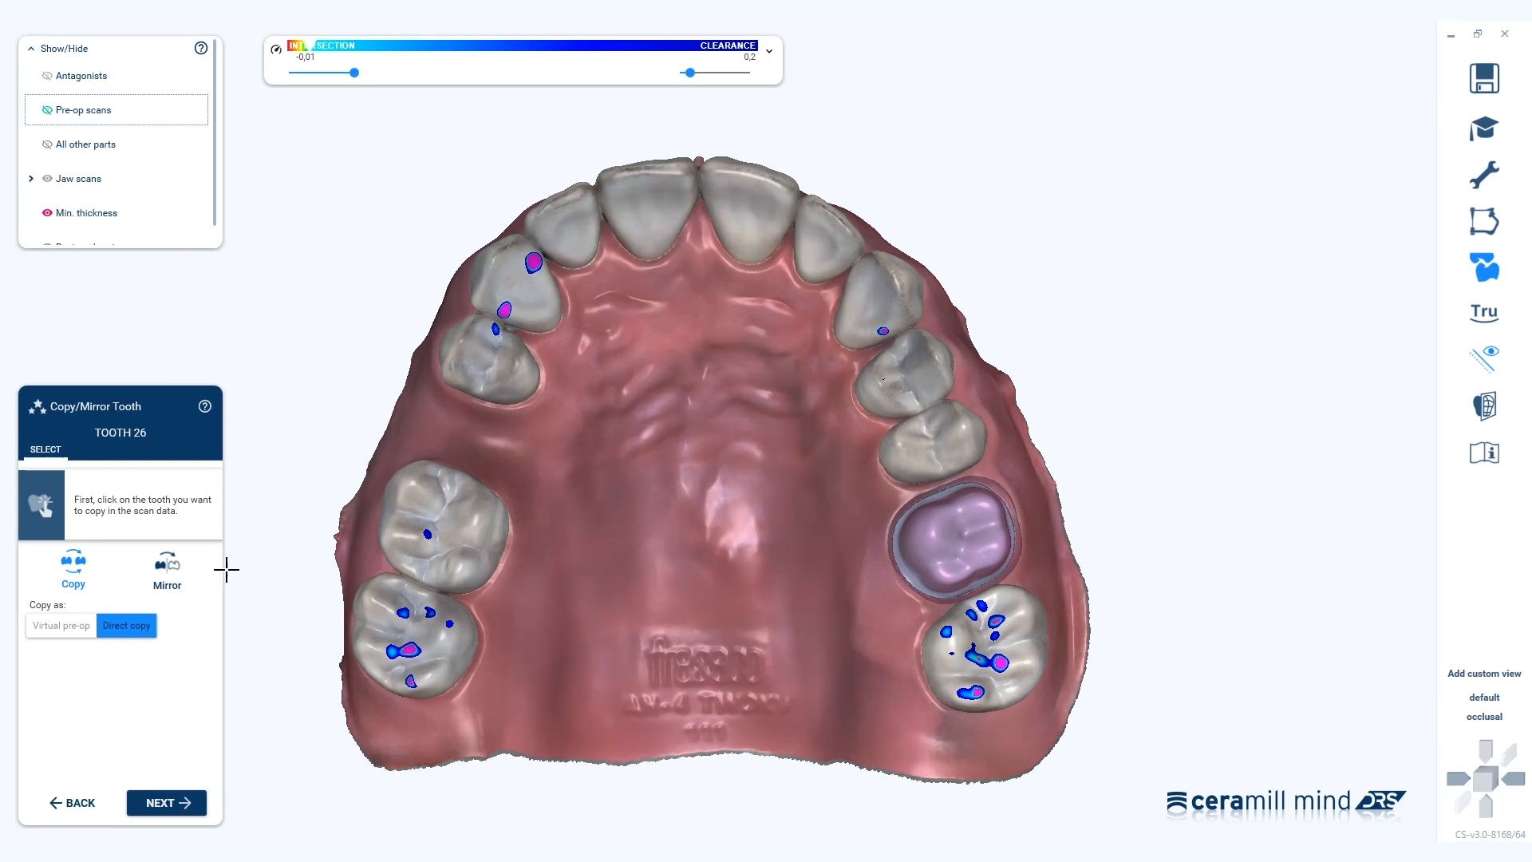
click(166, 568)
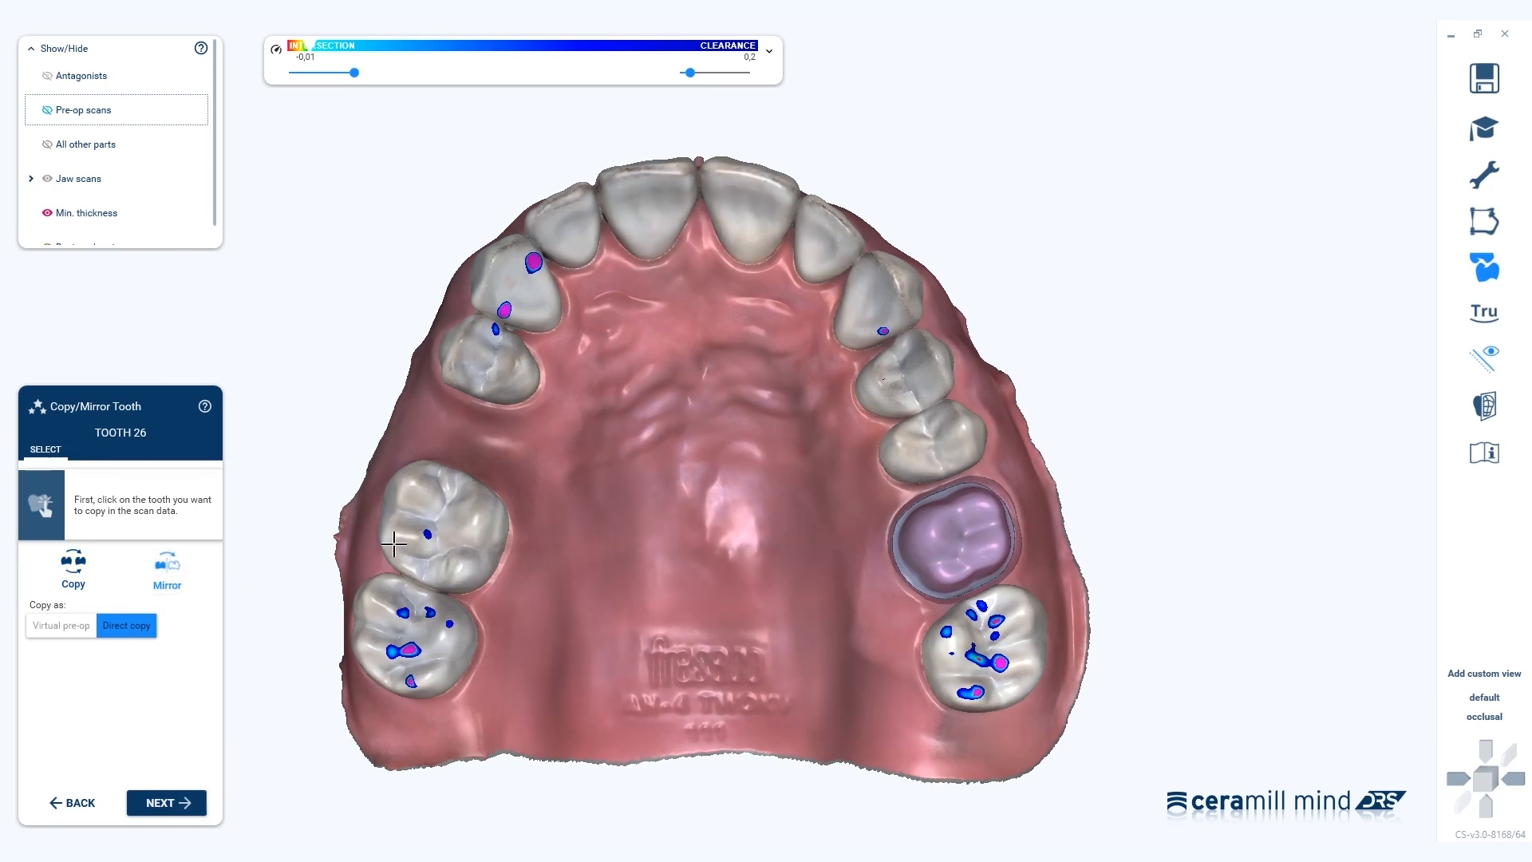
click(433, 524)
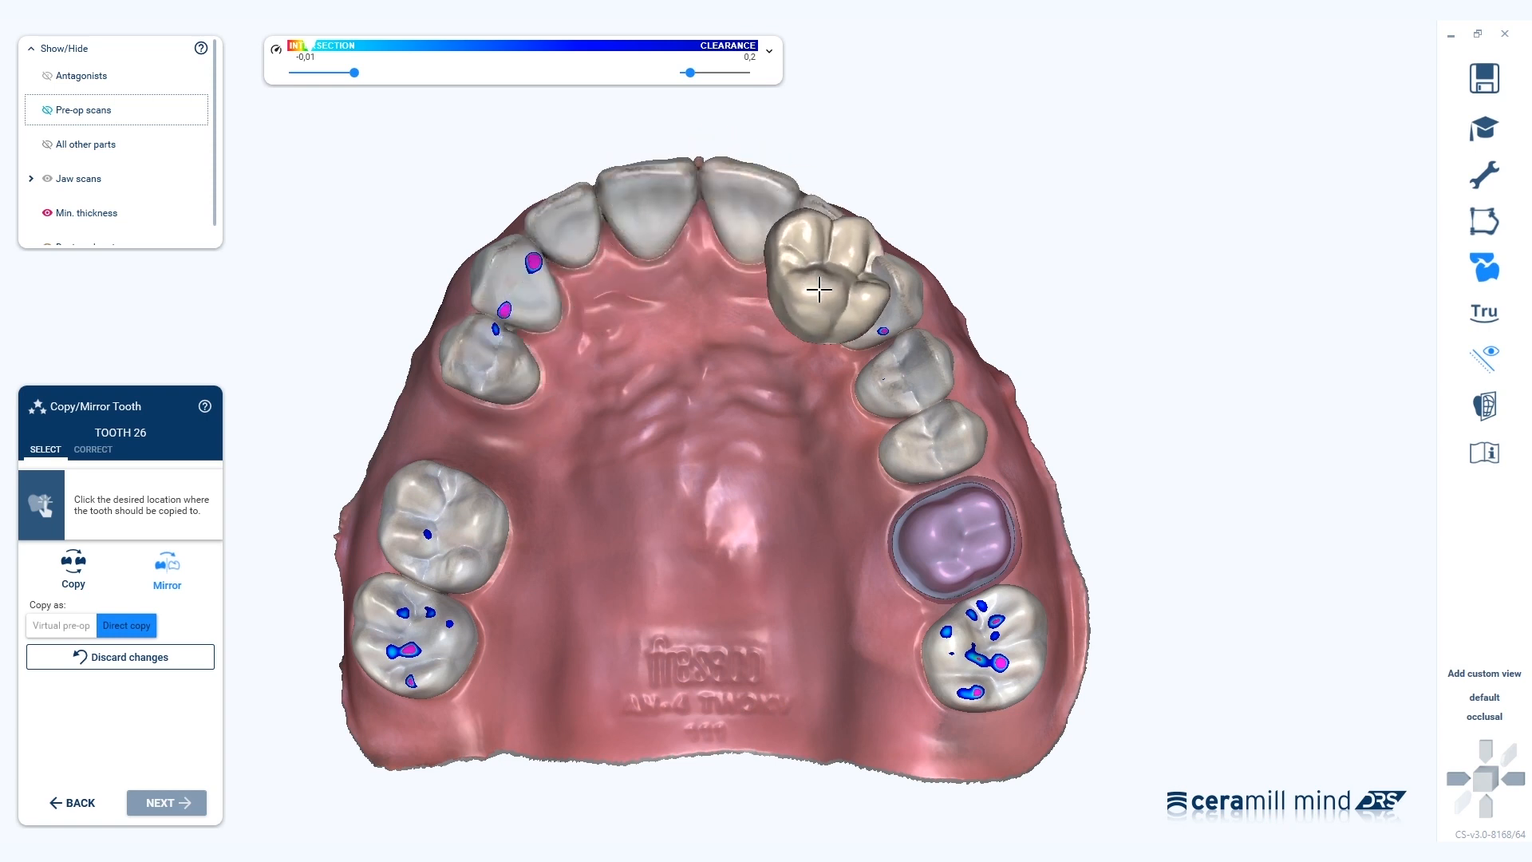
click(964, 533)
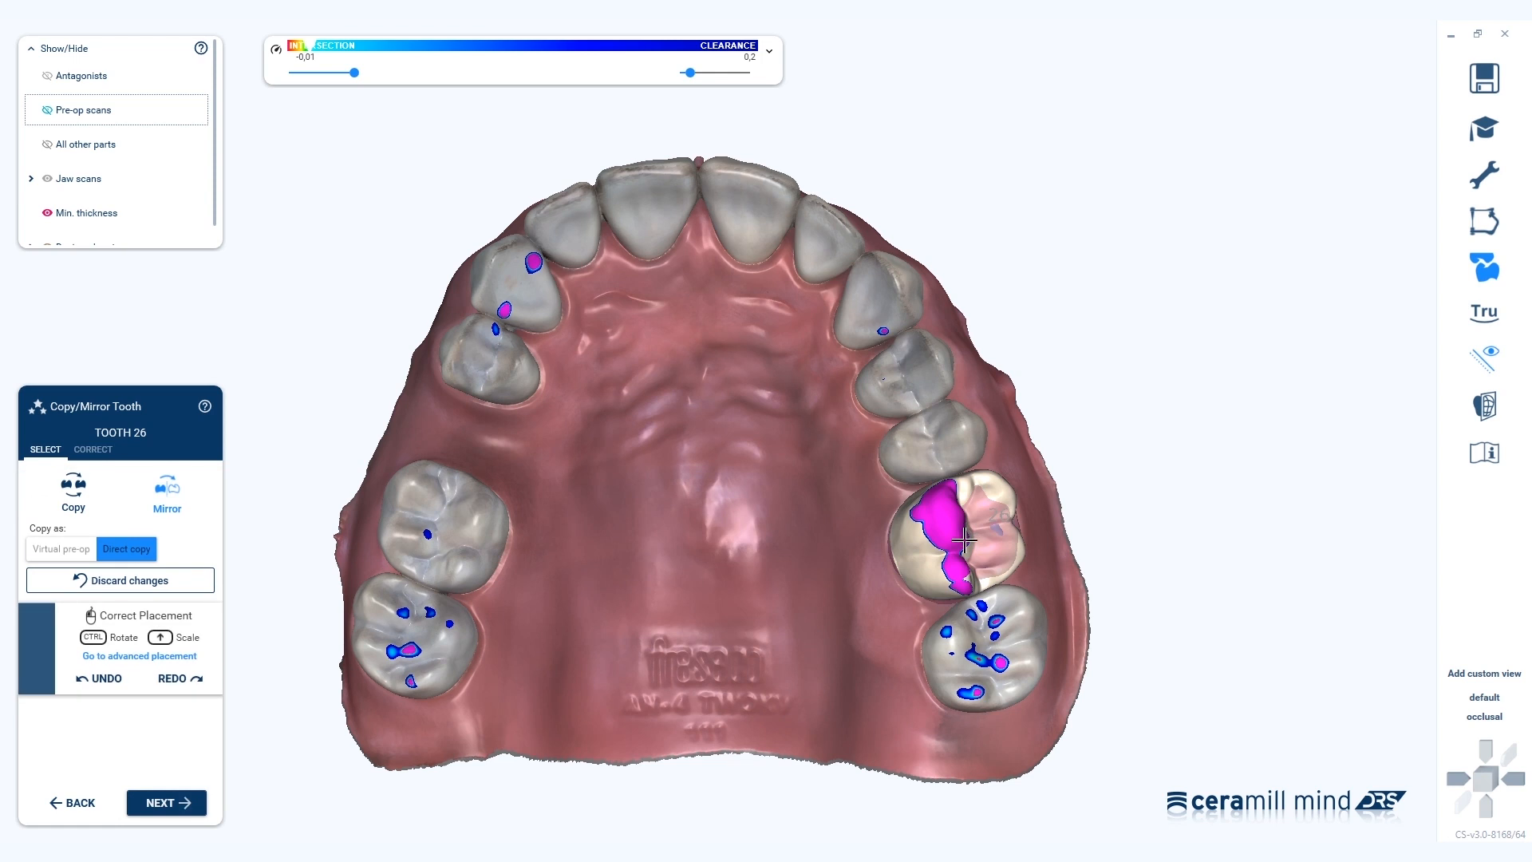
In the default view, rotate and shift the mirrored crown to reduce contacts and improve its fit.
click(1495, 700)
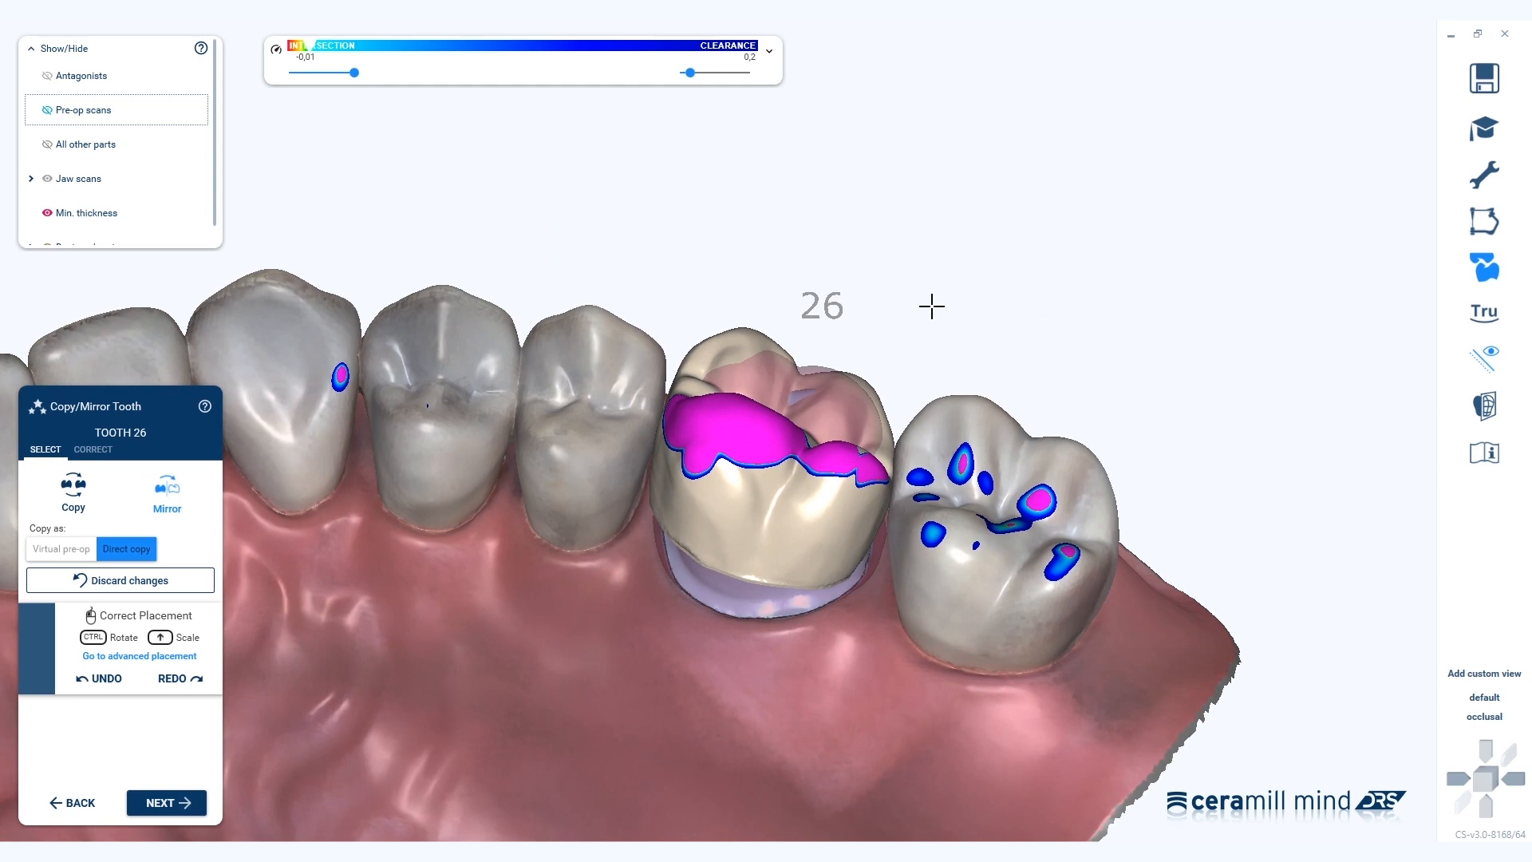
mouse_move(708, 510)
ctrl+mouse_down()
mouse_move(687, 568)
mouse_move(755, 554)
mouse_move(755, 517)
ctrl+mouse_up()
right_drag(813, 508, 813, 509)
mouse_move(813, 509)
mouse_down()
mouse_move(851, 483)
mouse_move(831, 485)
mouse_up()
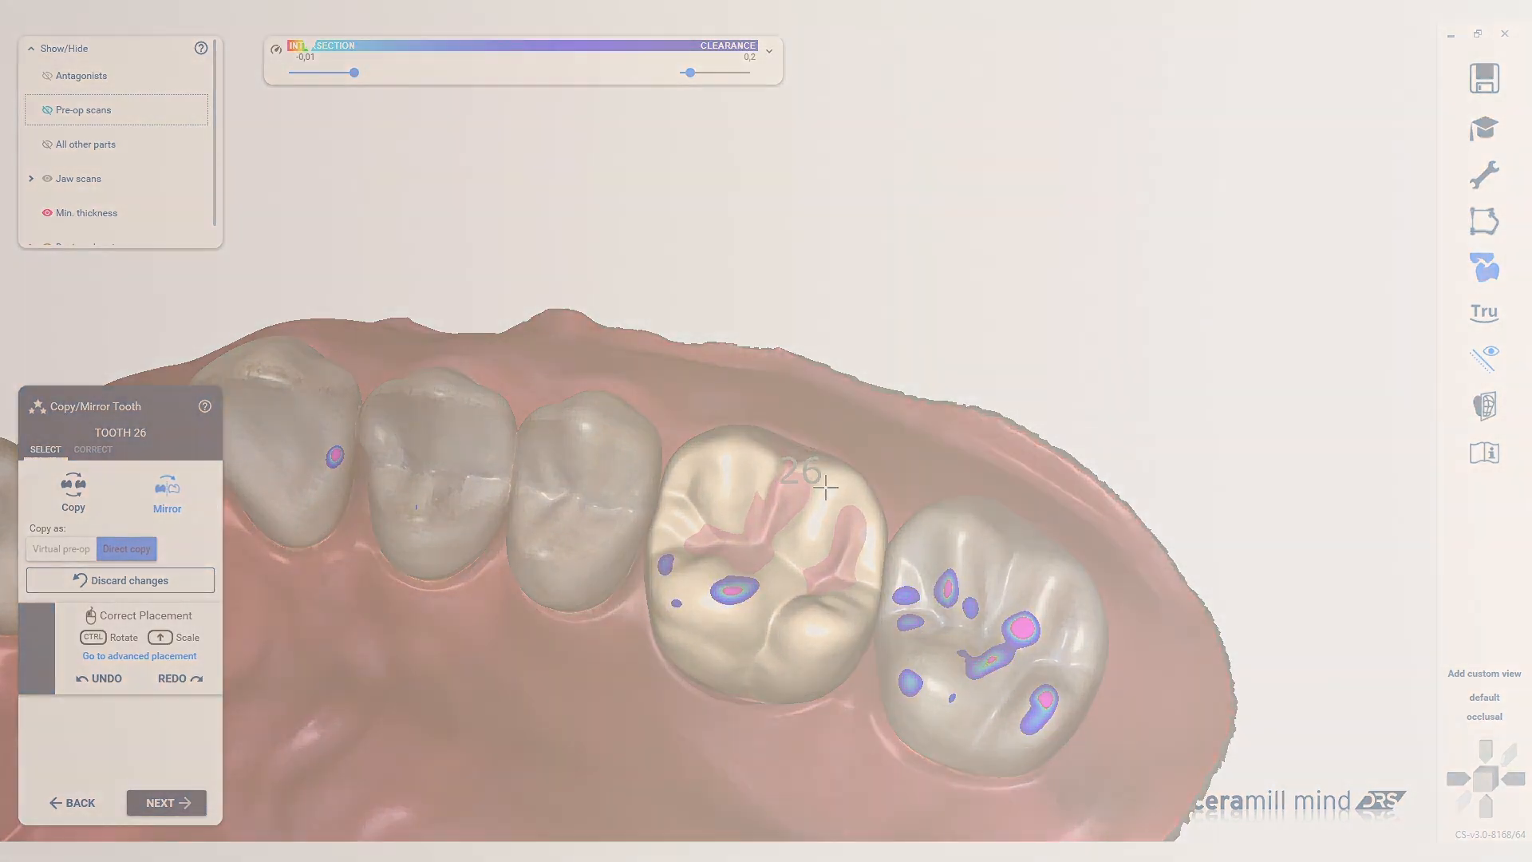